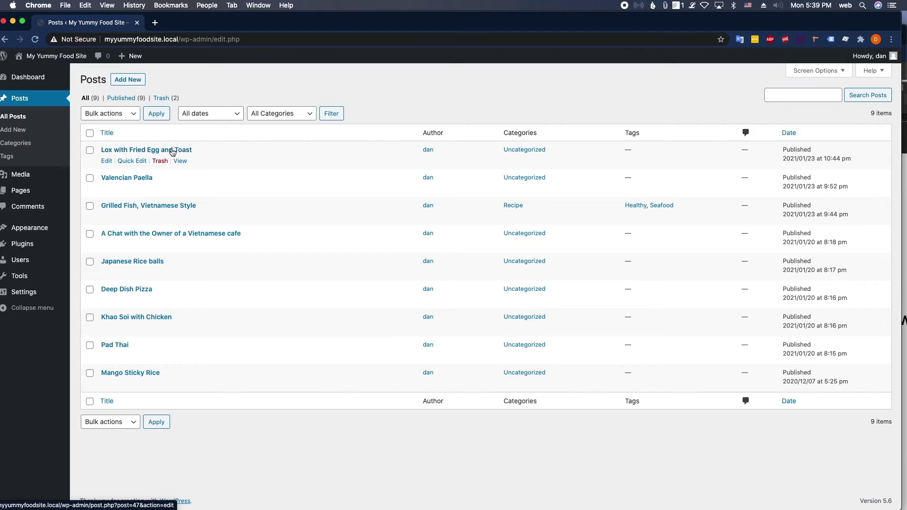
Step: Open the Lox with Fried Egg and Toast post for editing and replace its Uncategorized category with Recipe and its Breakfast subcategory
{"action": "left_click", "coordinate": [107, 161]}
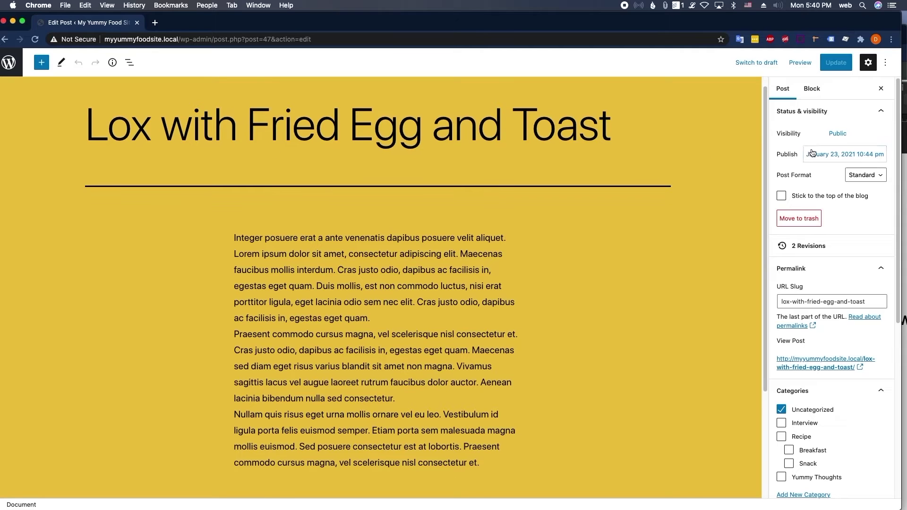
{"action": "scroll", "coordinate": [822, 189], "scroll_direction": "down", "scroll_amount": 3}
{"action": "scroll", "coordinate": [821, 189], "scroll_direction": "down", "scroll_amount": 3}
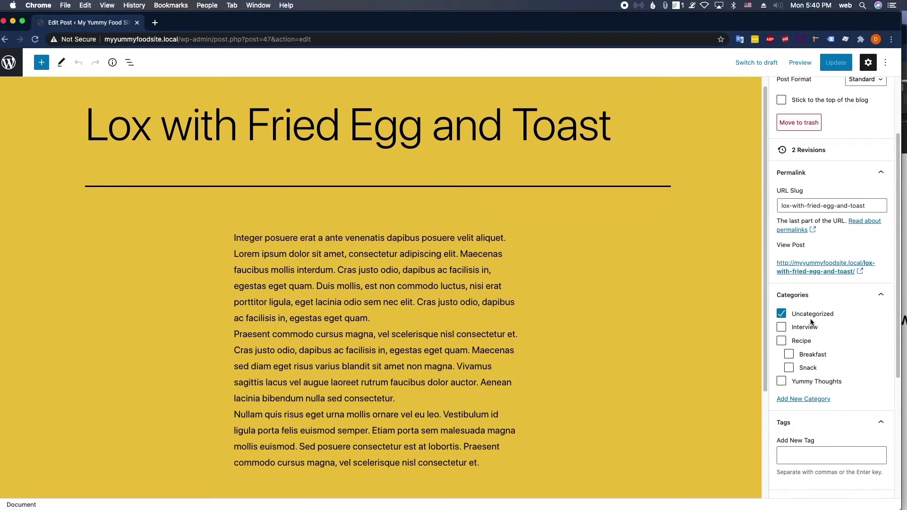
{"action": "scroll", "coordinate": [807, 314], "scroll_direction": "down", "scroll_amount": 1}
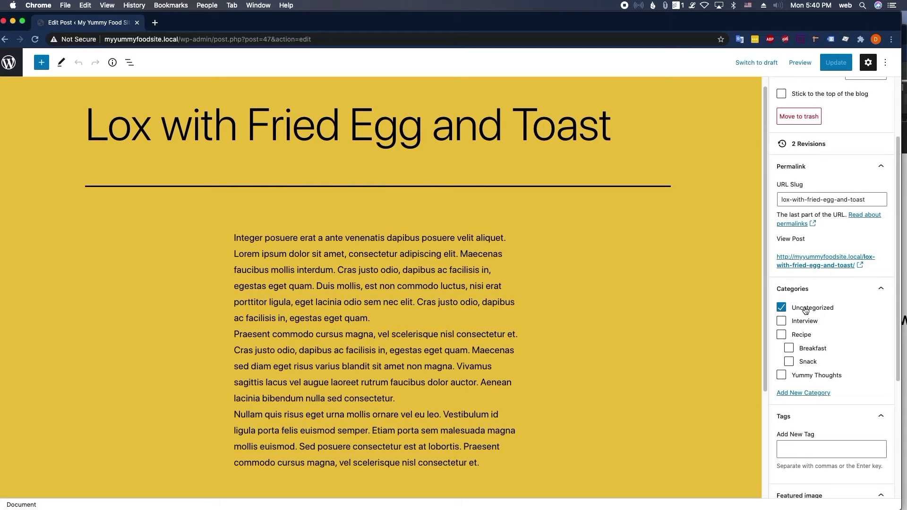
{"action": "scroll", "coordinate": [806, 310], "scroll_direction": "down", "scroll_amount": 1}
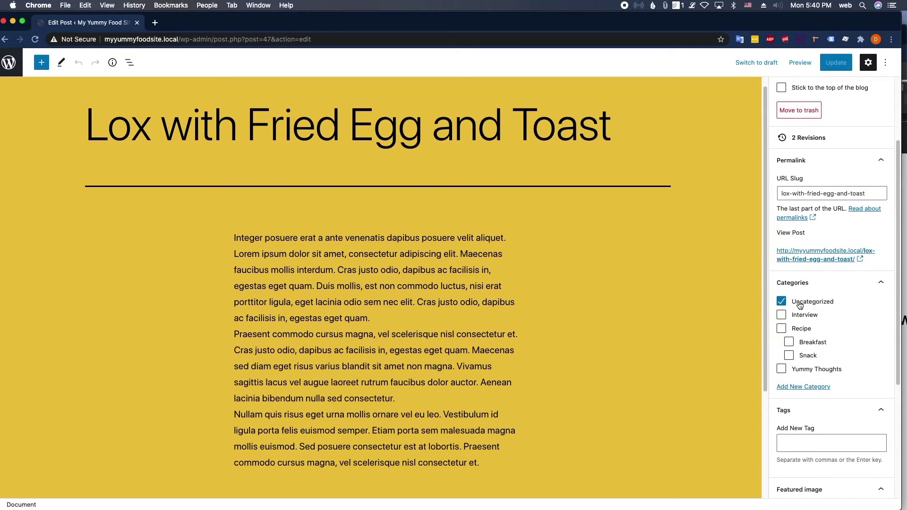
{"action": "scroll", "coordinate": [799, 305], "scroll_direction": "down", "scroll_amount": 2}
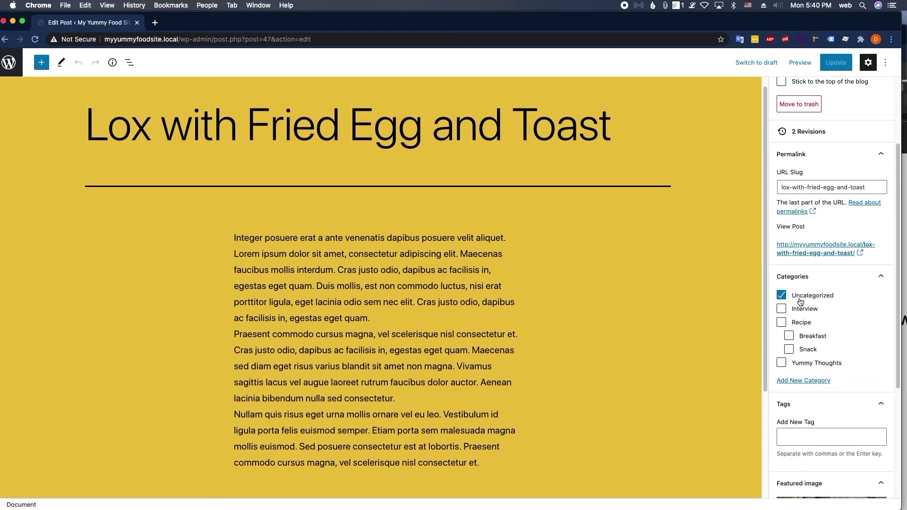
{"action": "scroll", "coordinate": [805, 295], "scroll_direction": "down", "scroll_amount": 4}
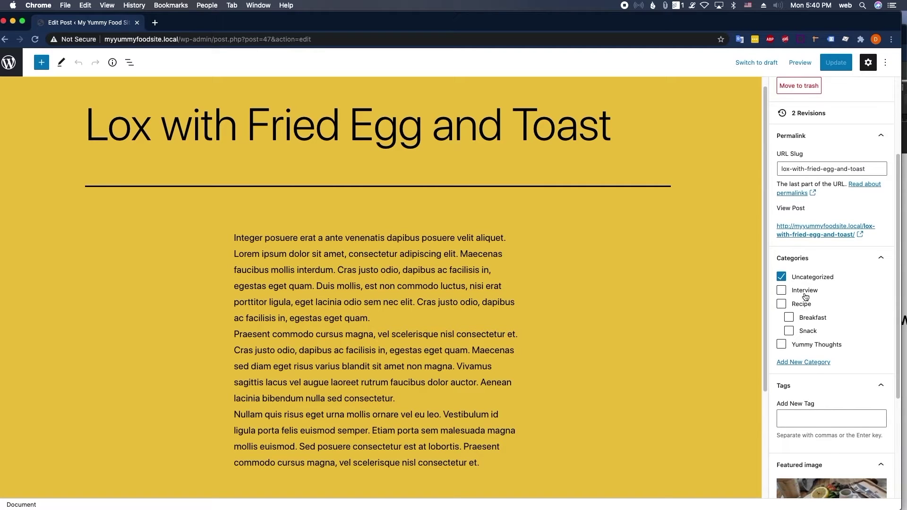
{"action": "scroll", "coordinate": [805, 282], "scroll_direction": "down", "scroll_amount": 2}
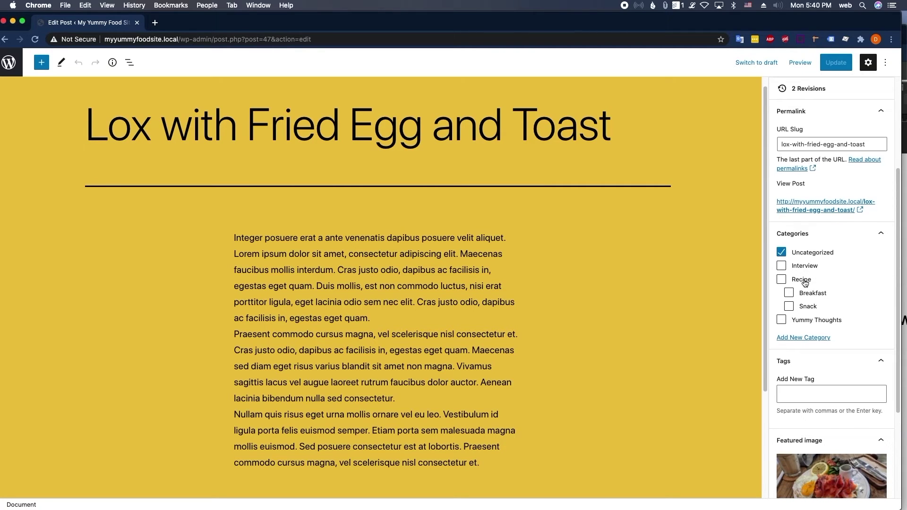
{"action": "scroll", "coordinate": [802, 280], "scroll_direction": "down", "scroll_amount": 1}
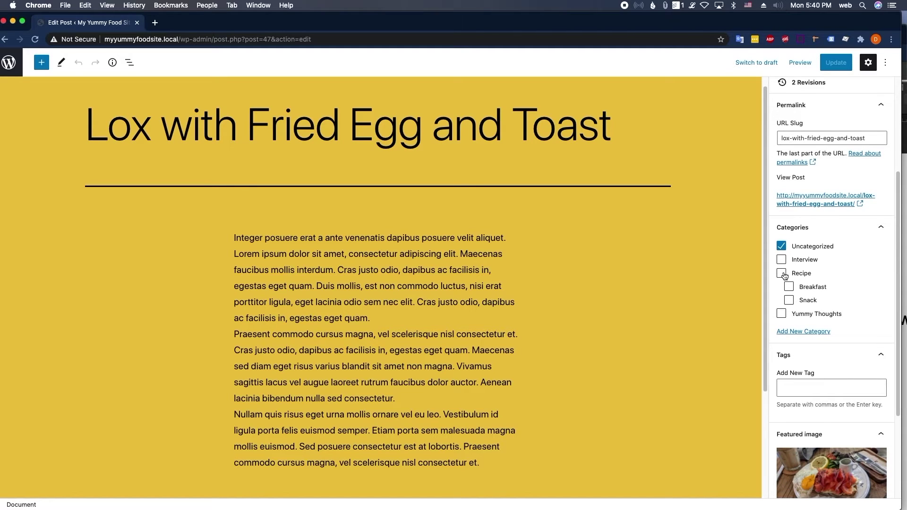
{"action": "left_click", "coordinate": [782, 273]}
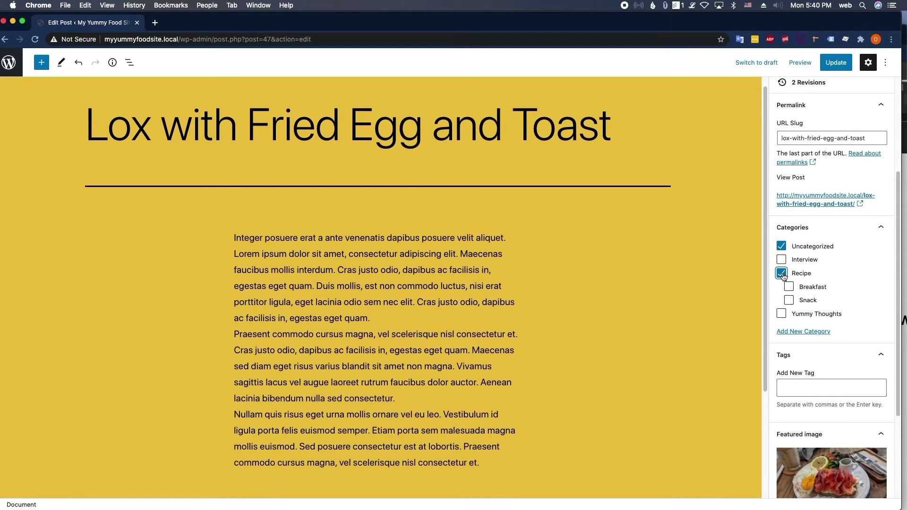
{"action": "left_click", "coordinate": [783, 248]}
{"action": "scroll", "coordinate": [791, 275], "scroll_direction": "down", "scroll_amount": 1}
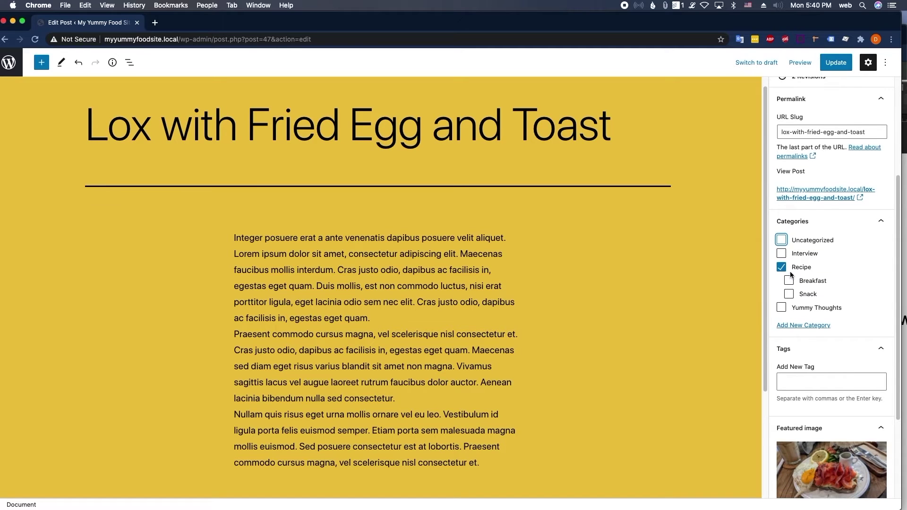
{"action": "scroll", "coordinate": [792, 274], "scroll_direction": "down", "scroll_amount": 5}
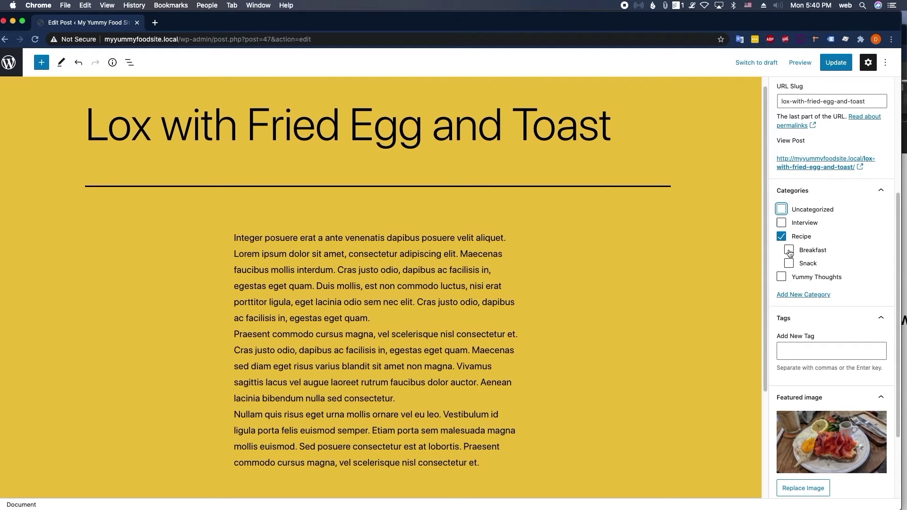
{"action": "left_click", "coordinate": [790, 251]}
Step: Add the tags fish, eggs and bread to the post and update it
{"action": "scroll", "coordinate": [789, 252], "scroll_direction": "down", "scroll_amount": 1}
{"action": "scroll", "coordinate": [799, 279], "scroll_direction": "down", "scroll_amount": 1}
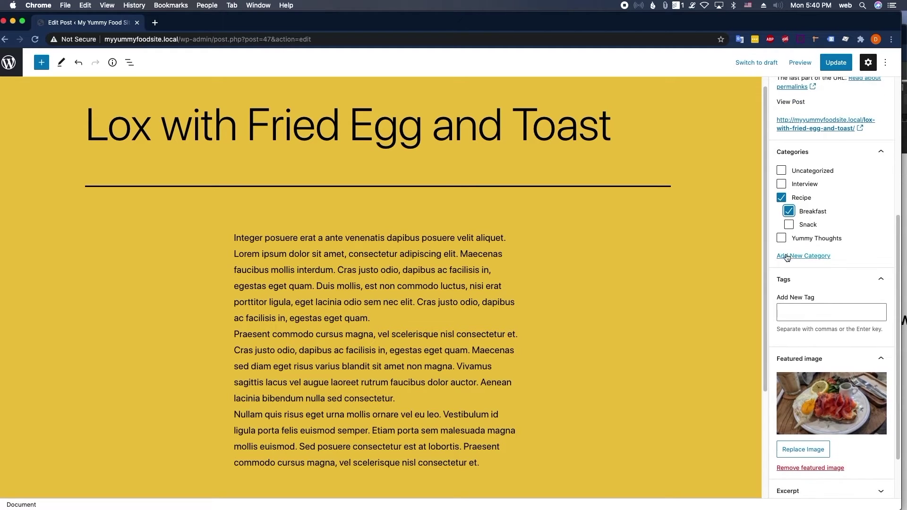
{"action": "scroll", "coordinate": [802, 287], "scroll_direction": "down", "scroll_amount": 2}
{"action": "left_click", "coordinate": [800, 289]}
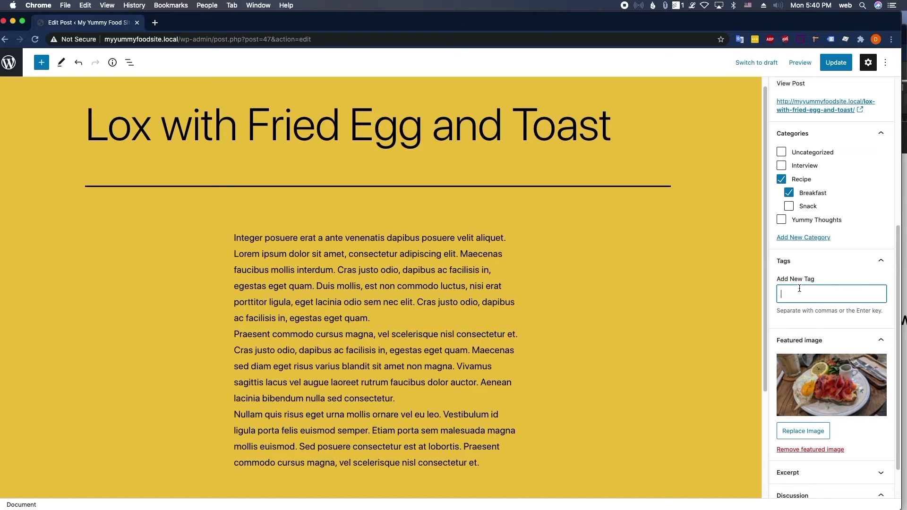
{"action": "type", "text": "fish"}
{"action": "key", "text": "Return"}
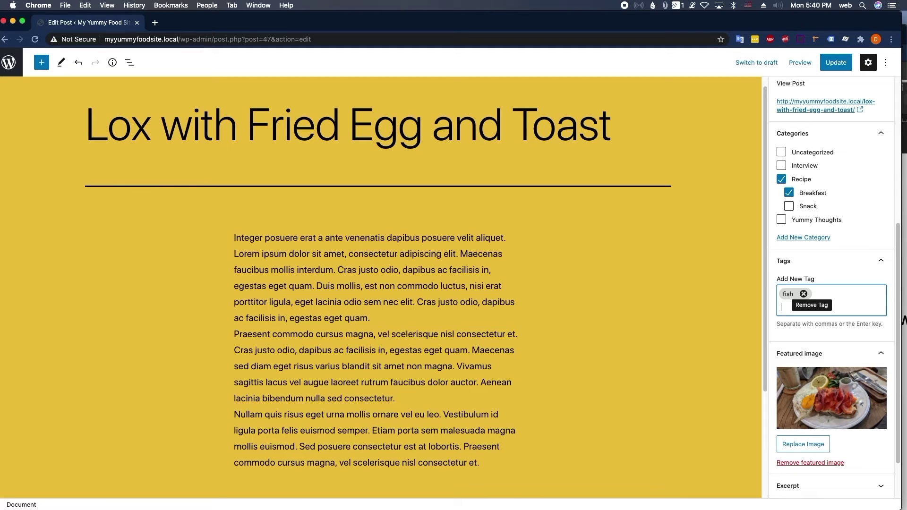
{"action": "type", "text": "eg"}
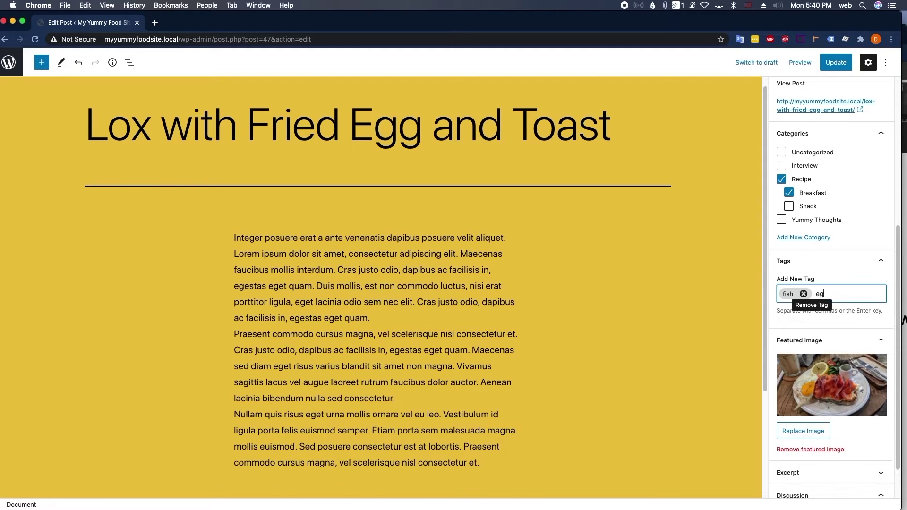
{"action": "type", "text": "gs"}
{"action": "key", "text": "Return"}
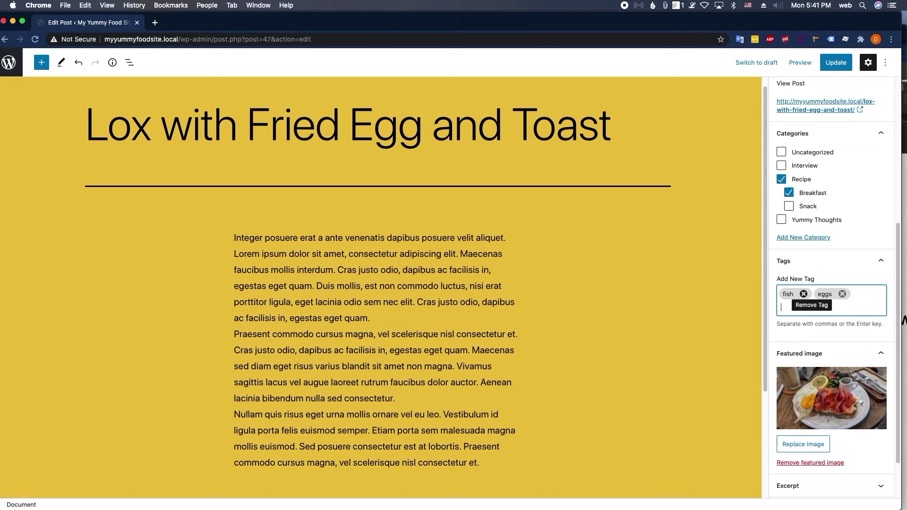
{"action": "type", "text": "bread"}
{"action": "key", "text": "Return"}
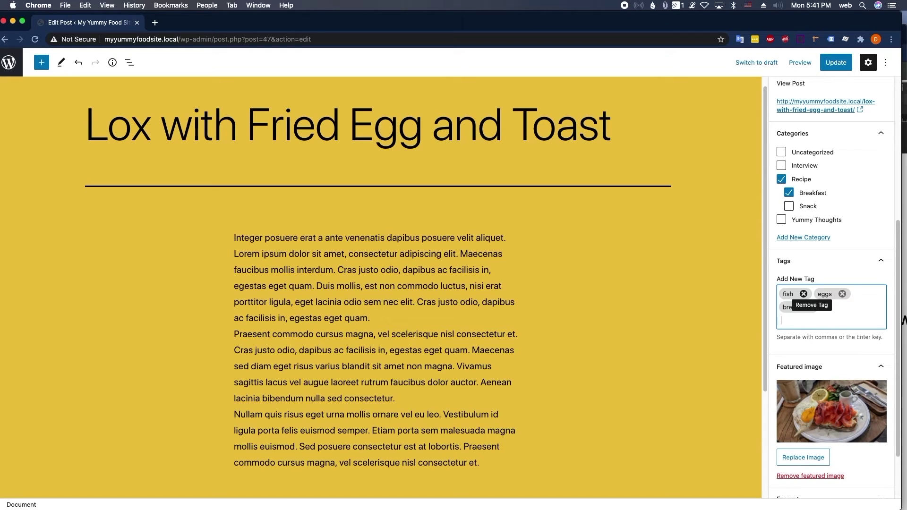
{"action": "scroll", "coordinate": [804, 284], "scroll_direction": "down", "scroll_amount": 1}
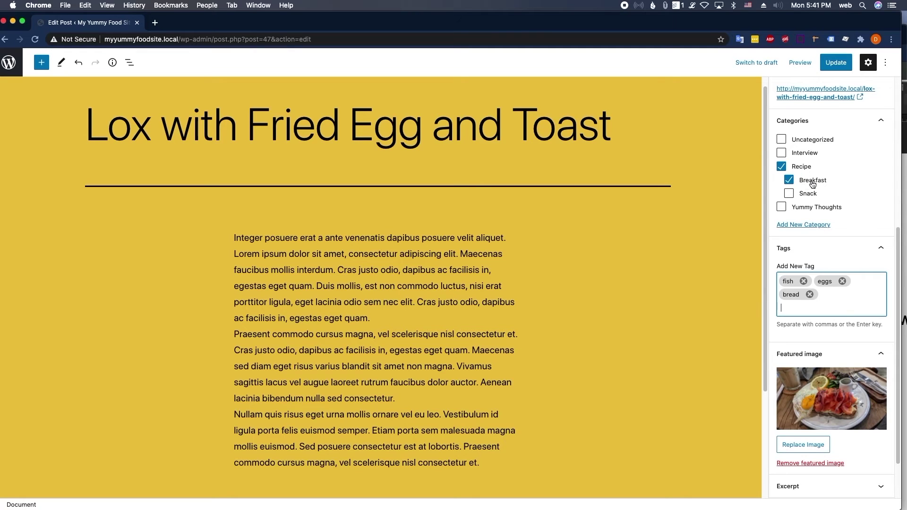
{"action": "left_click", "coordinate": [827, 67]}
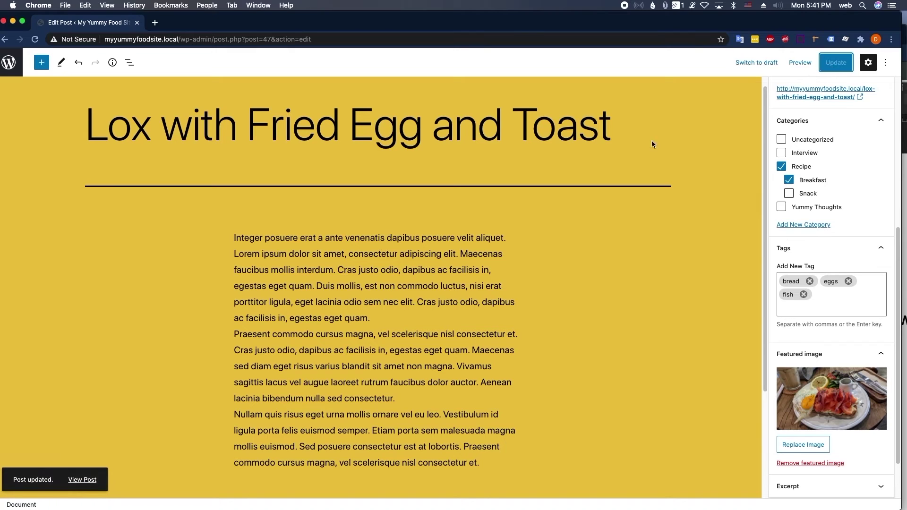
Step: View the published Lox with Fried Egg and Toast post and examine the categories and tags listed below its text
{"action": "left_click", "coordinate": [89, 481]}
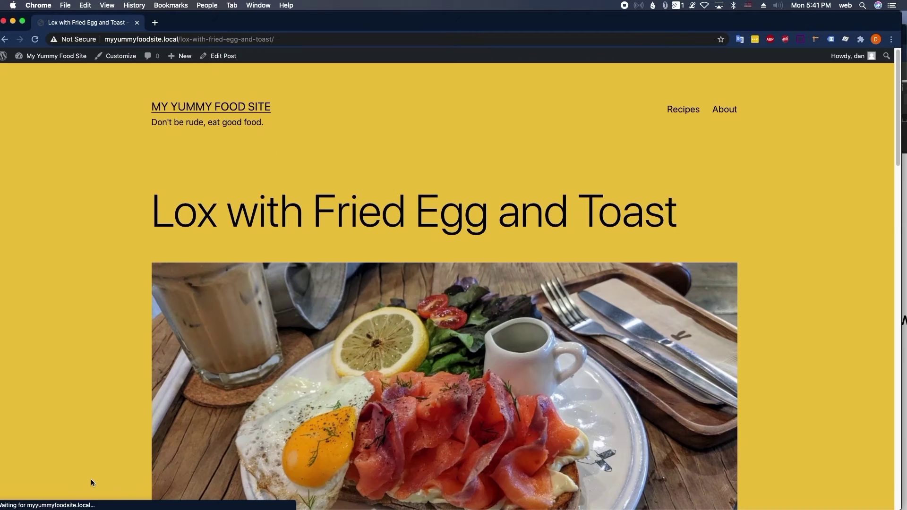
{"action": "scroll", "coordinate": [224, 187], "scroll_direction": "down", "scroll_amount": 3}
{"action": "scroll", "coordinate": [224, 187], "scroll_direction": "down", "scroll_amount": 5}
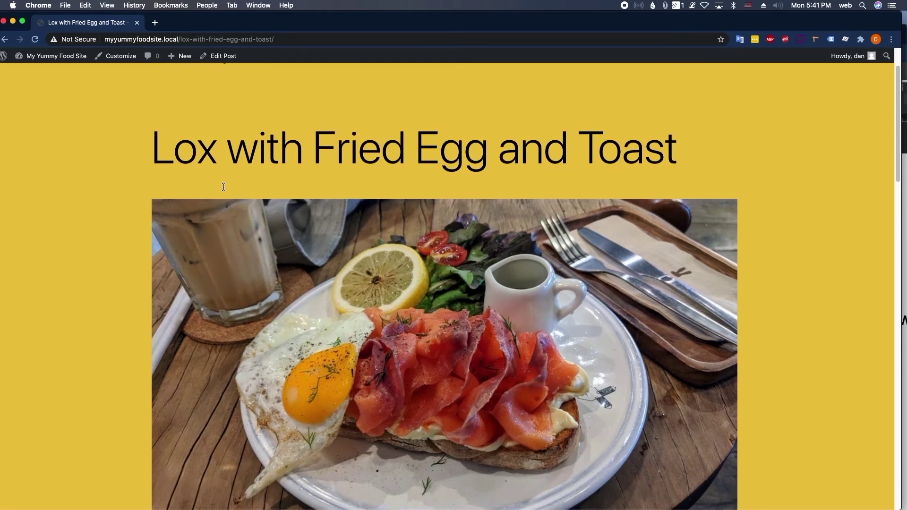
{"action": "scroll", "coordinate": [224, 187], "scroll_direction": "up", "scroll_amount": 6}
{"action": "scroll", "coordinate": [224, 188], "scroll_direction": "down", "scroll_amount": 1}
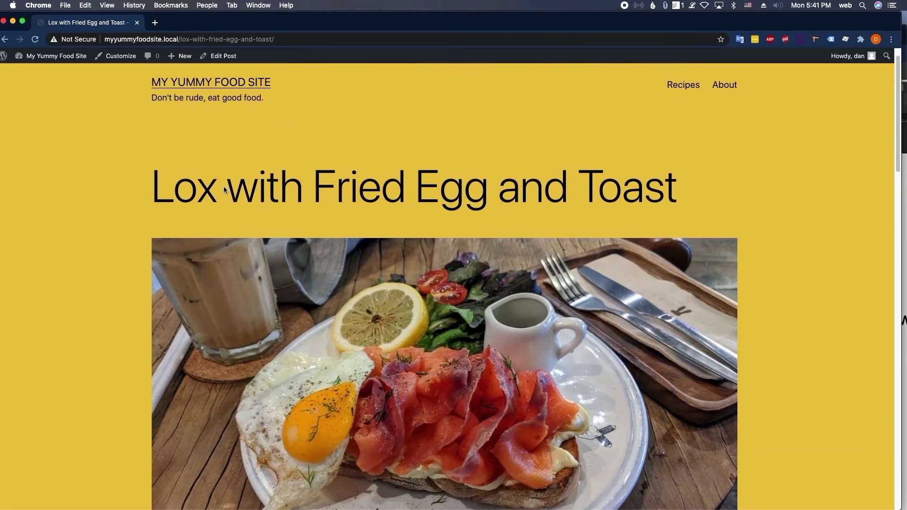
{"action": "scroll", "coordinate": [224, 187], "scroll_direction": "down", "scroll_amount": 1}
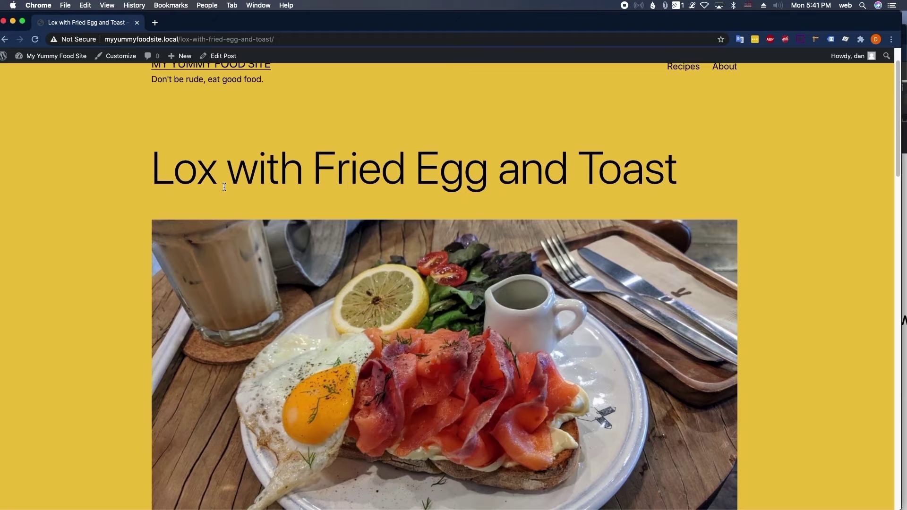
{"action": "scroll", "coordinate": [224, 187], "scroll_direction": "down", "scroll_amount": 1}
{"action": "scroll", "coordinate": [222, 188], "scroll_direction": "down", "scroll_amount": 1}
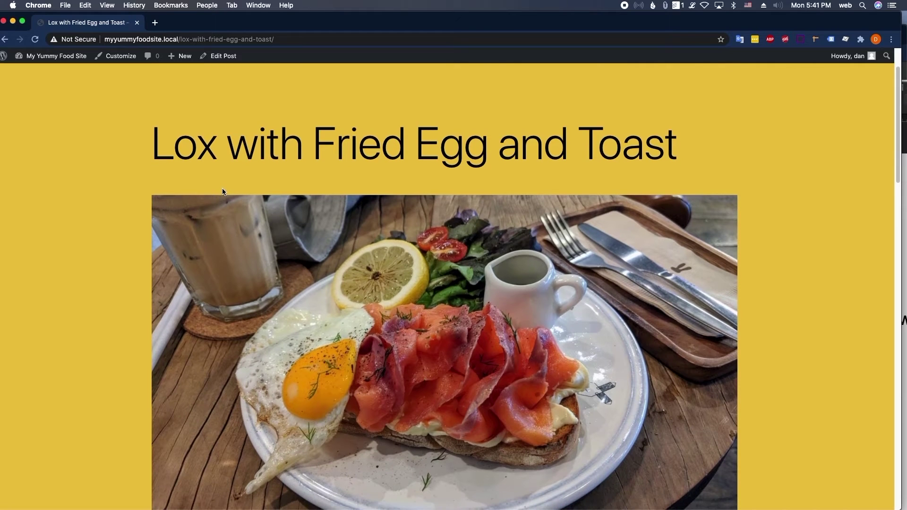
{"action": "scroll", "coordinate": [224, 192], "scroll_direction": "down", "scroll_amount": 1}
{"action": "scroll", "coordinate": [224, 192], "scroll_direction": "down", "scroll_amount": 10}
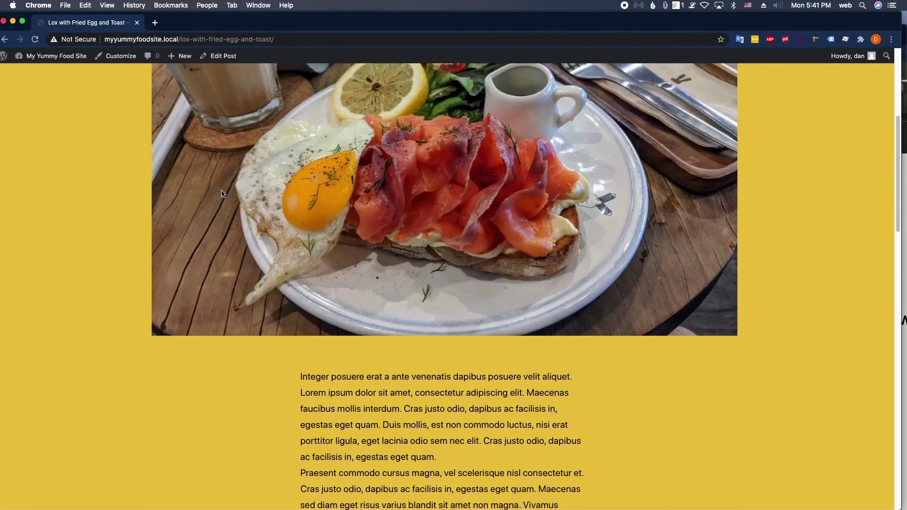
{"action": "scroll", "coordinate": [223, 194], "scroll_direction": "down", "scroll_amount": 5}
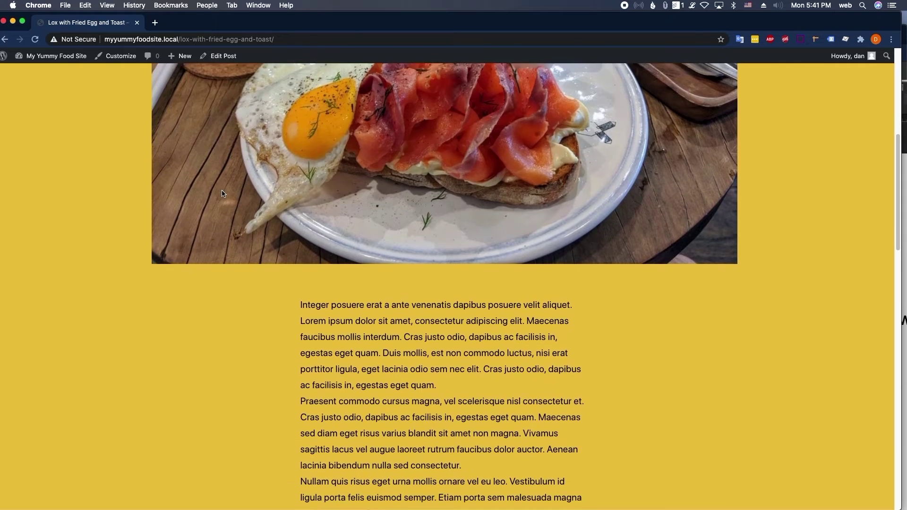
{"action": "scroll", "coordinate": [224, 194], "scroll_direction": "down", "scroll_amount": 17}
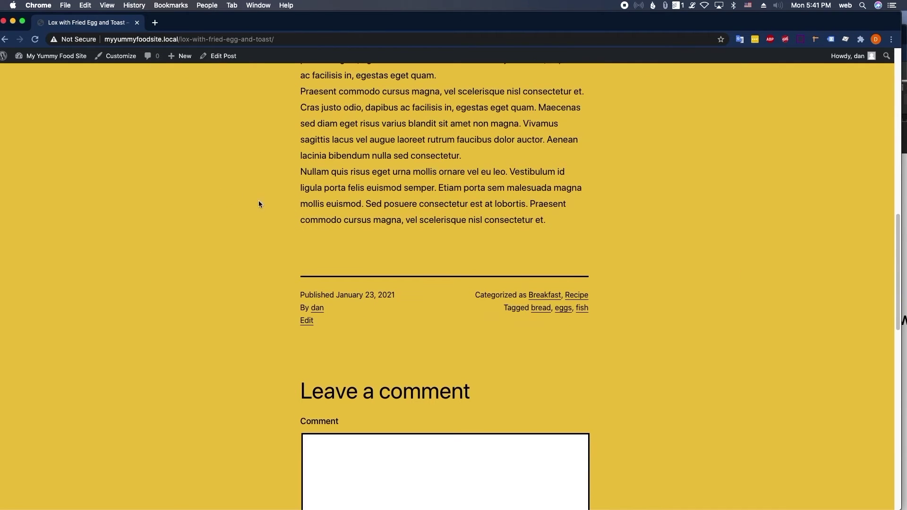
{"action": "scroll", "coordinate": [500, 259], "scroll_direction": "down", "scroll_amount": 1}
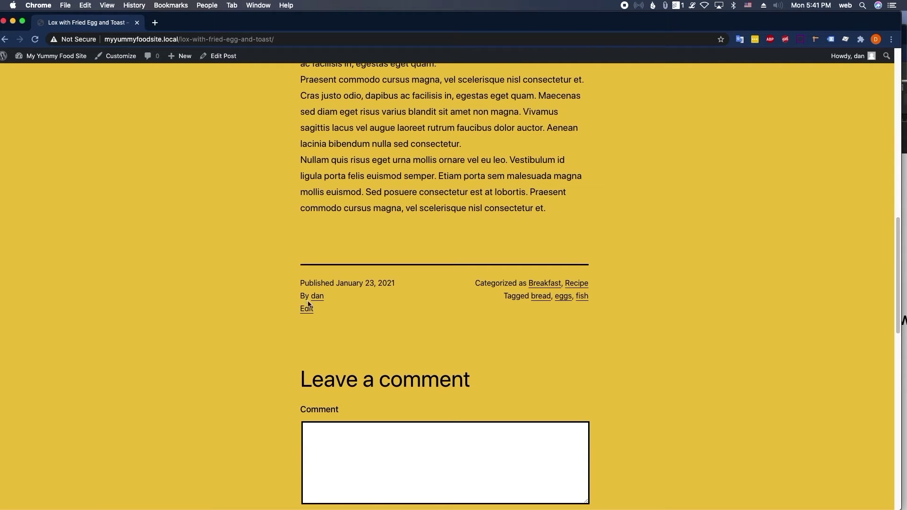
{"action": "scroll", "coordinate": [249, 287], "scroll_direction": "up", "scroll_amount": 20}
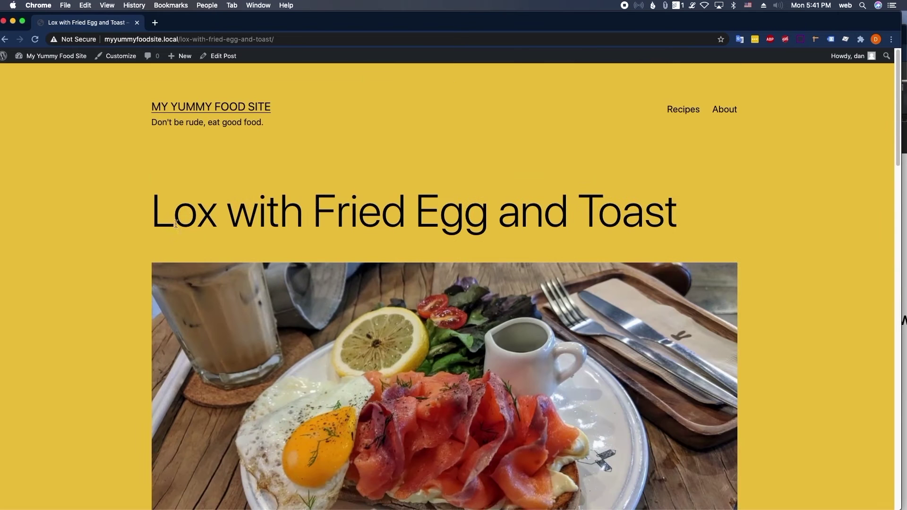
Step: Return to the site's dashboard and open the list of all posts
{"action": "left_click", "coordinate": [69, 58]}
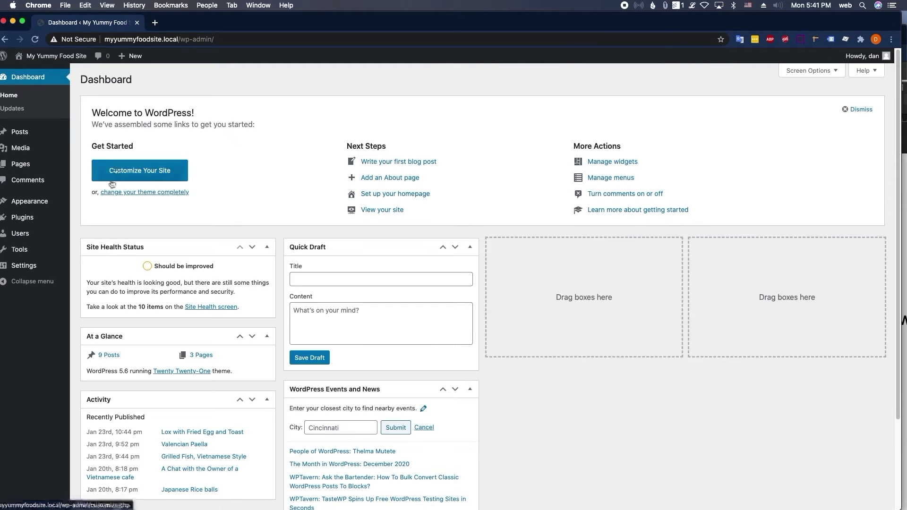
{"action": "mouse_move", "coordinate": [34, 131]}
{"action": "left_click", "coordinate": [87, 134]}
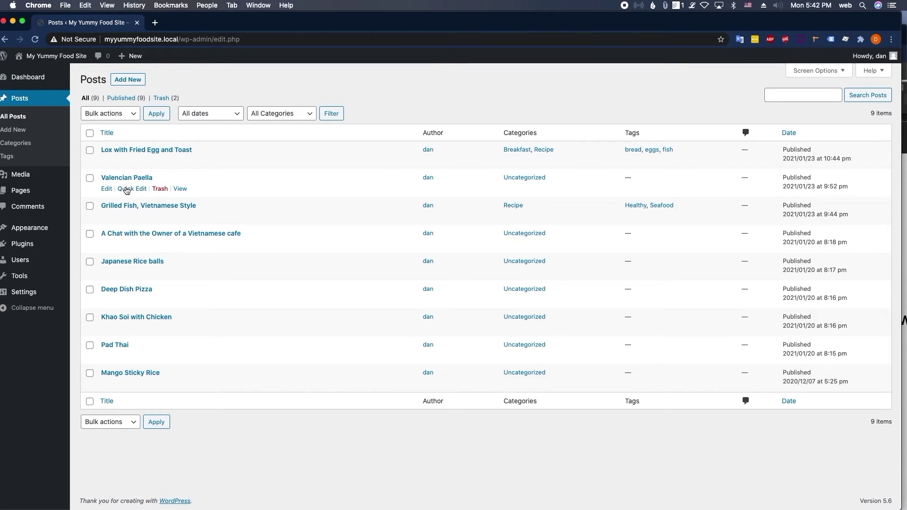
Step: Open the Valencian Paella post for editing and assign it to the Recipe category instead of Uncategorized
{"action": "left_click", "coordinate": [107, 189]}
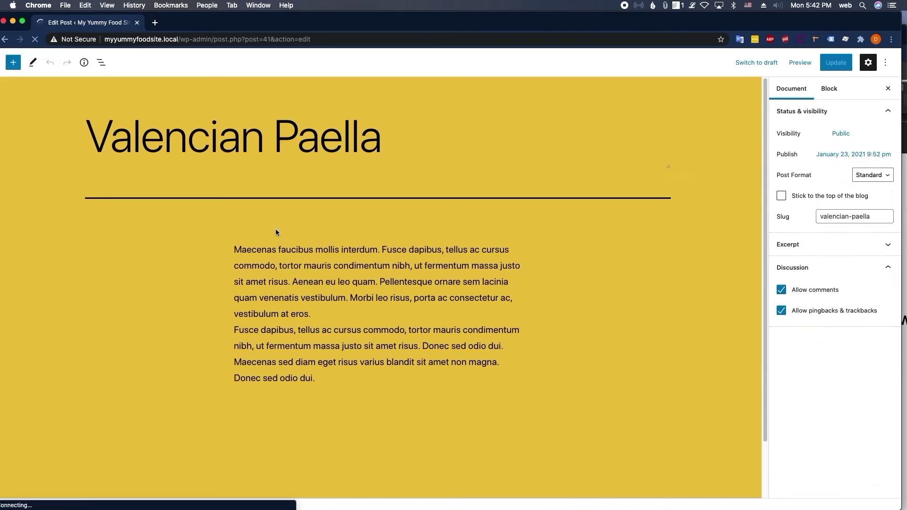
{"action": "scroll", "coordinate": [807, 281], "scroll_direction": "down", "scroll_amount": 4}
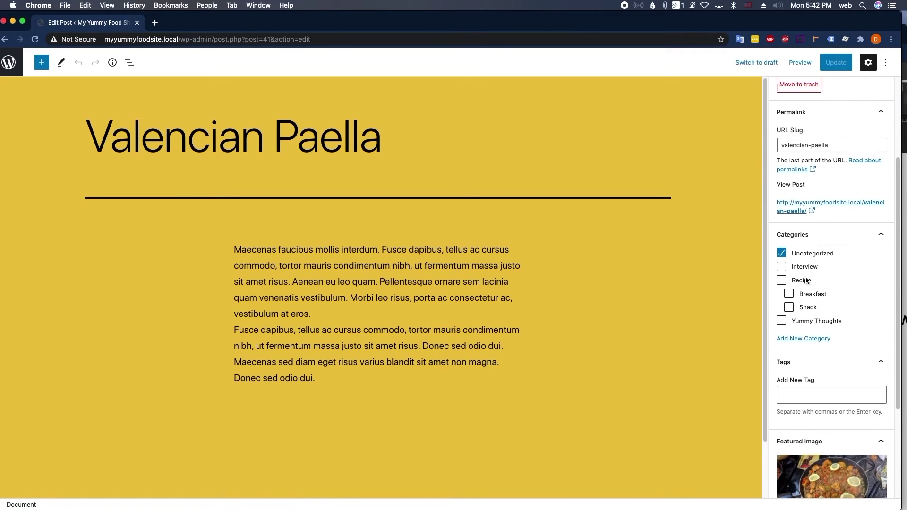
{"action": "left_click", "coordinate": [805, 282]}
{"action": "left_click", "coordinate": [798, 255]}
{"action": "scroll", "coordinate": [802, 277], "scroll_direction": "down", "scroll_amount": 2}
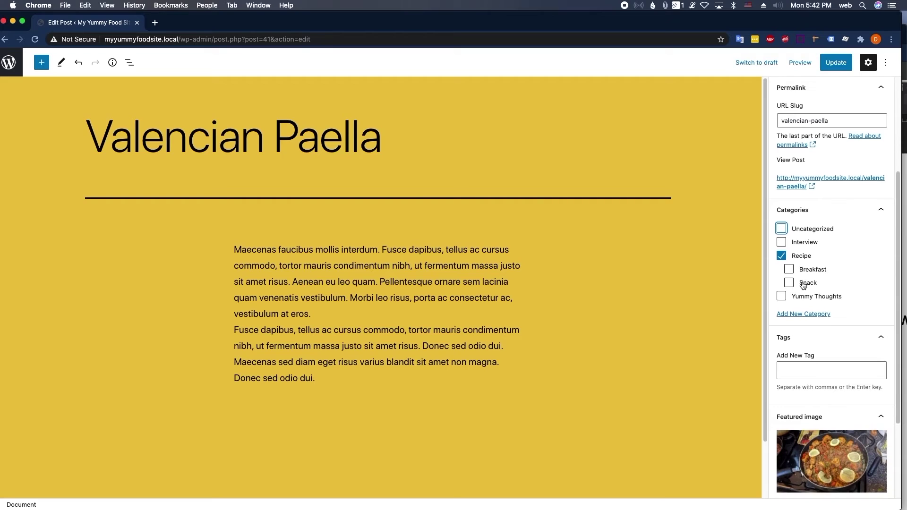
{"action": "scroll", "coordinate": [803, 286], "scroll_direction": "down", "scroll_amount": 1}
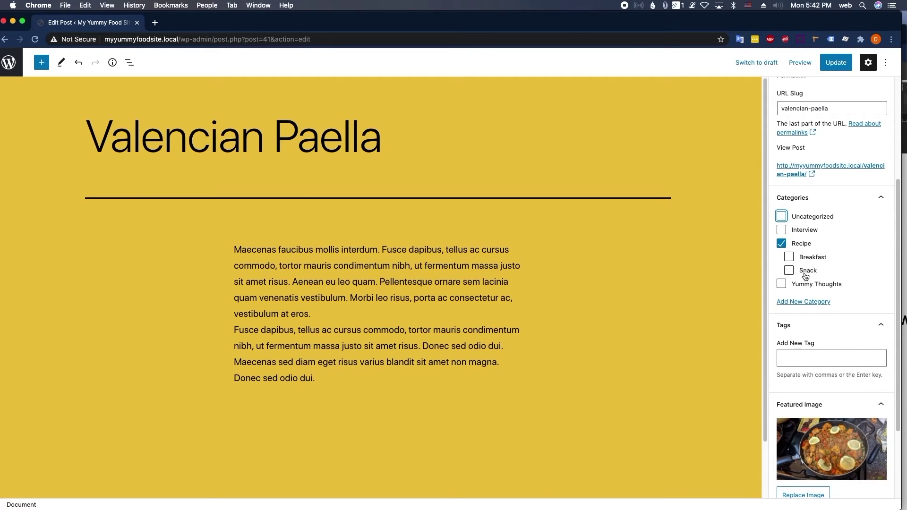
Step: Create a new category named Dinner under the parent category Recipe and assign it to the Valencian Paella post
{"action": "left_click", "coordinate": [812, 303]}
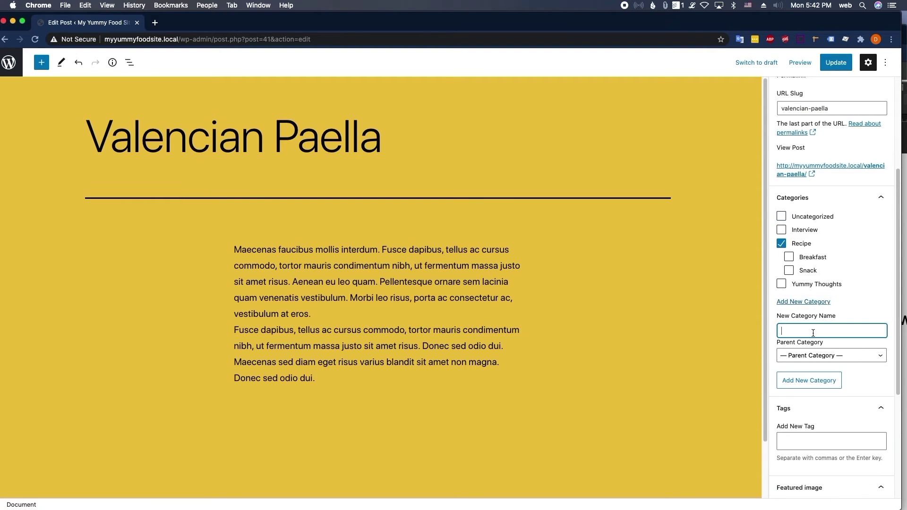
{"action": "type", "text": "Dinner"}
{"action": "left_click", "coordinate": [827, 355]}
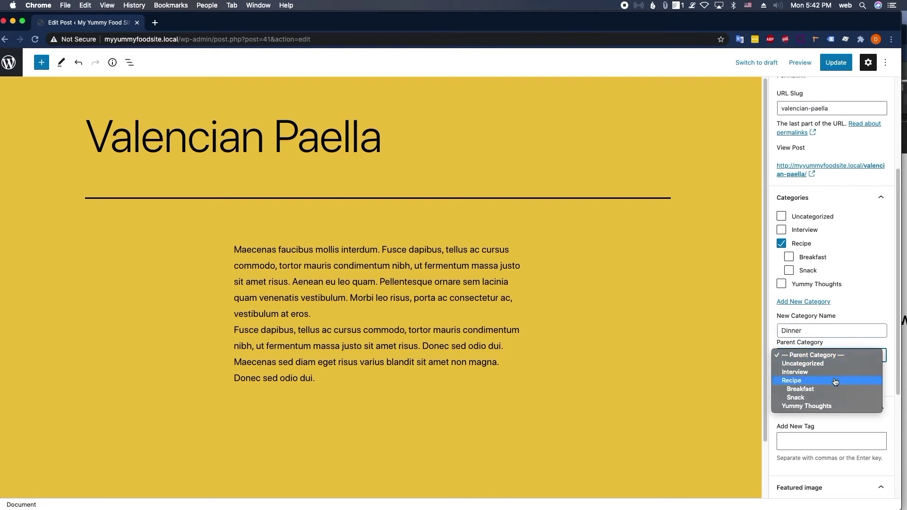
{"action": "left_click", "coordinate": [830, 380]}
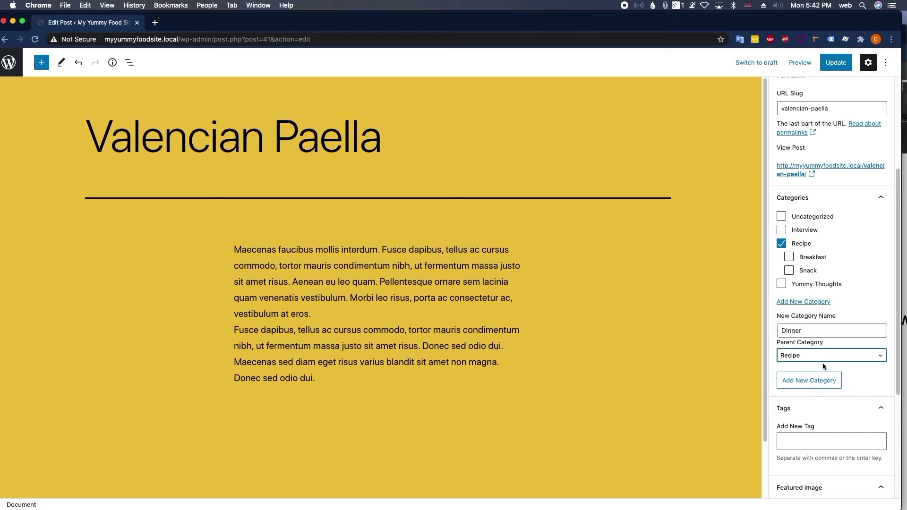
{"action": "left_click", "coordinate": [824, 382]}
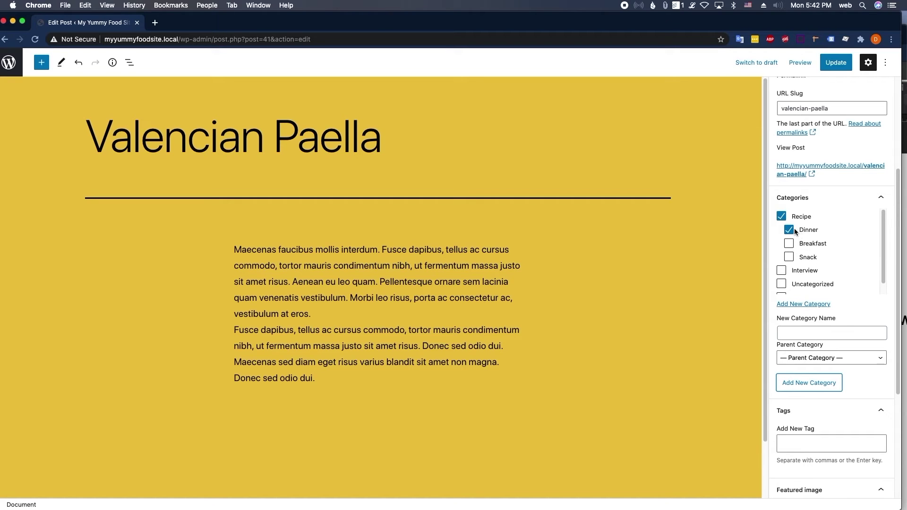
{"action": "scroll", "coordinate": [792, 231], "scroll_direction": "up", "scroll_amount": 1}
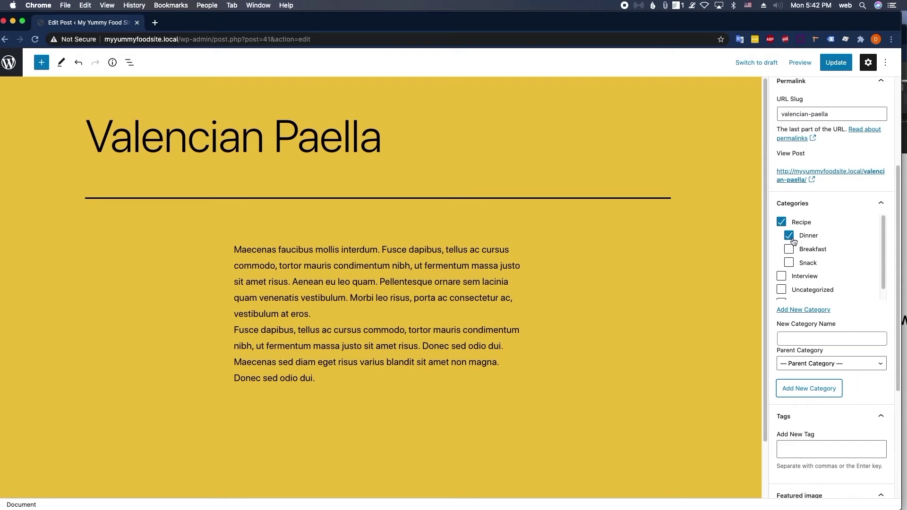
Step: Add the tags chicken, rice and lemon to the Valencian Paella post and update it
{"action": "scroll", "coordinate": [796, 249], "scroll_direction": "down", "scroll_amount": 2}
{"action": "scroll", "coordinate": [825, 362], "scroll_direction": "down", "scroll_amount": 3}
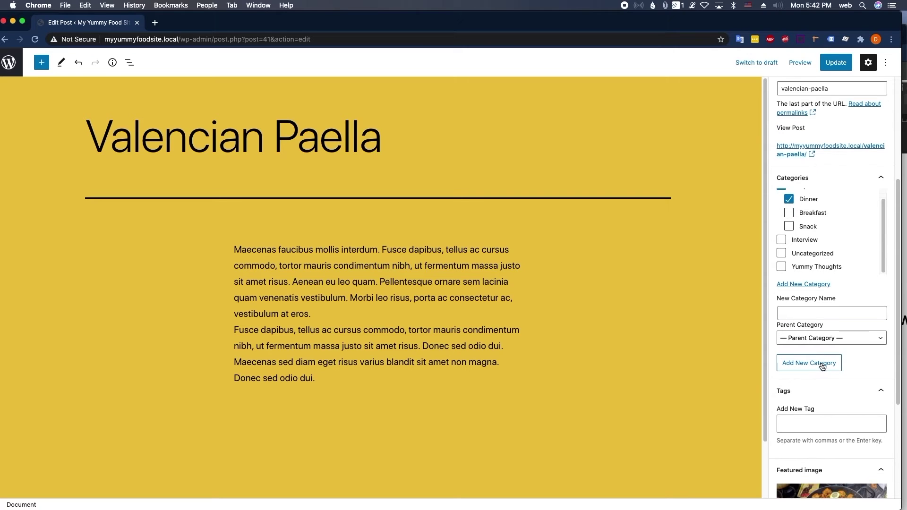
{"action": "left_click", "coordinate": [815, 377]}
{"action": "scroll", "coordinate": [608, 311], "scroll_direction": "down", "scroll_amount": 1}
{"action": "scroll", "coordinate": [608, 305], "scroll_direction": "up", "scroll_amount": 1}
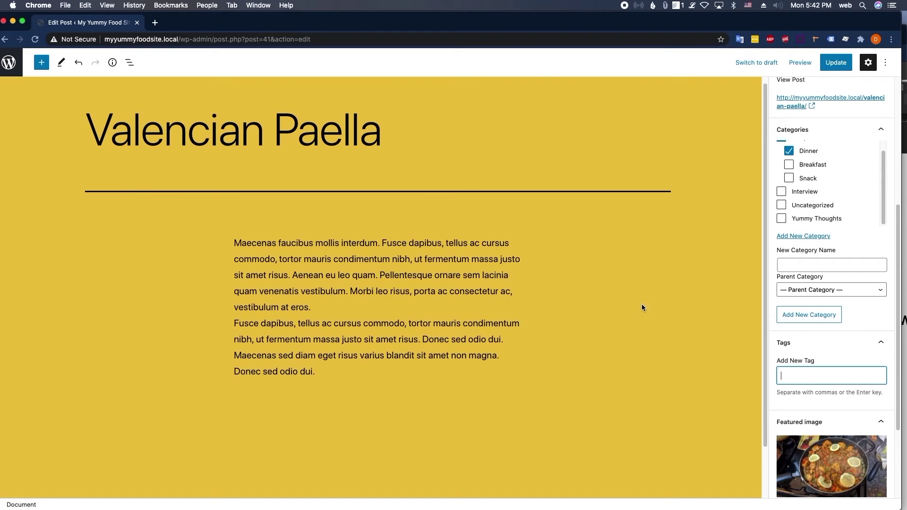
{"action": "scroll", "coordinate": [804, 374], "scroll_direction": "down", "scroll_amount": 1}
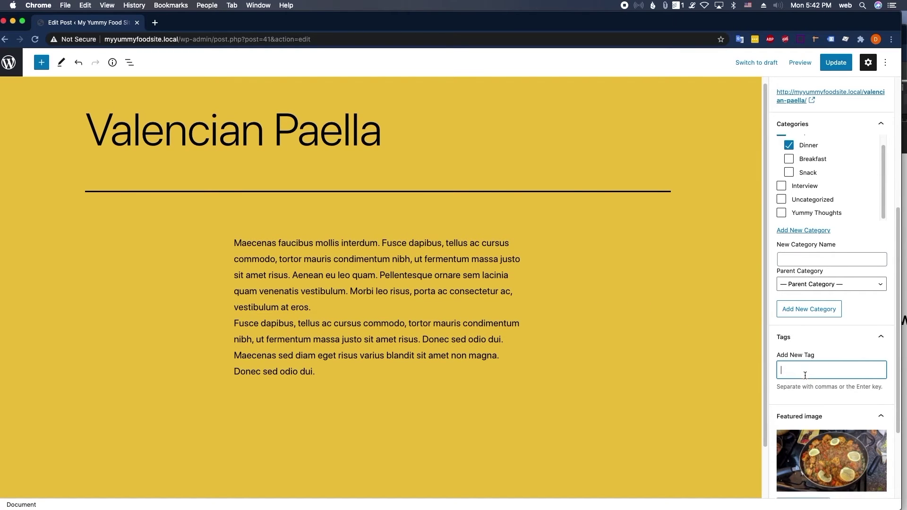
{"action": "type", "text": "chicken"}
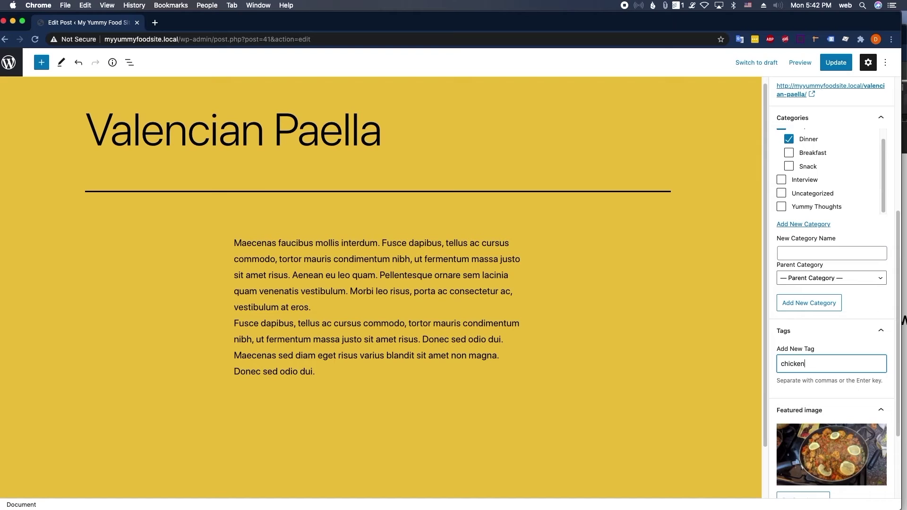
{"action": "key", "text": "Return"}
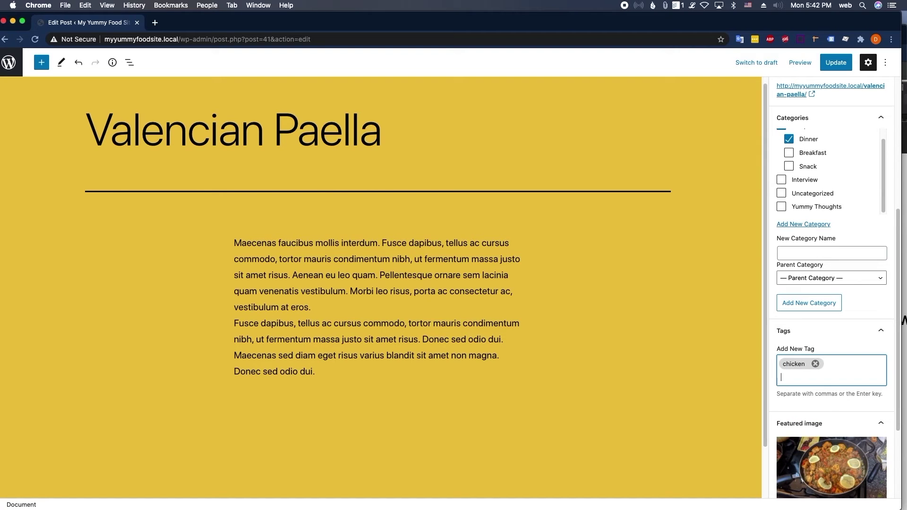
{"action": "type", "text": "rice"}
{"action": "key", "text": "Return"}
{"action": "type", "text": "lmeon"}
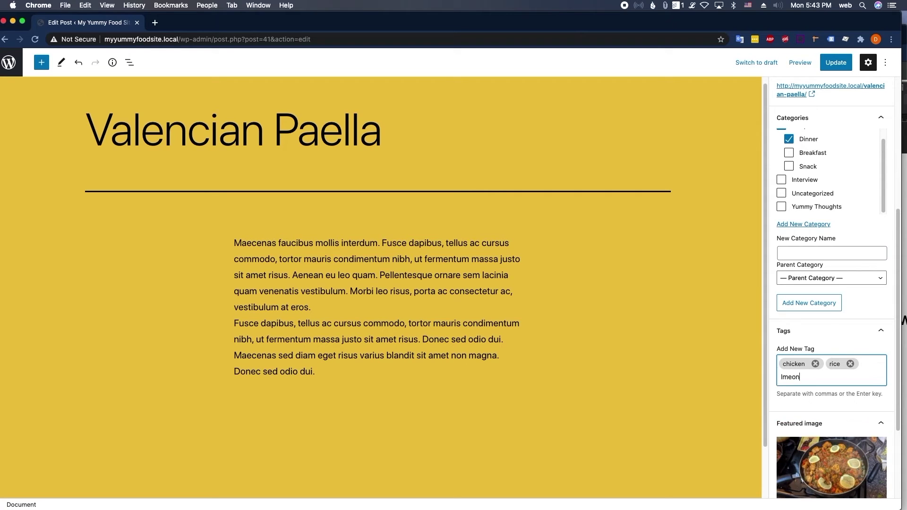
{"action": "type", "text": "lemon"}
{"action": "key", "text": "Return"}
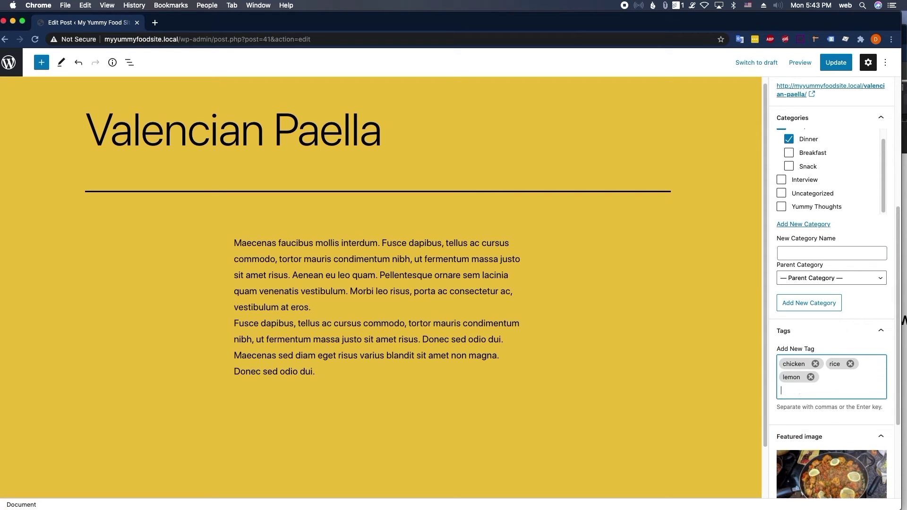
{"action": "left_click", "coordinate": [846, 61]}
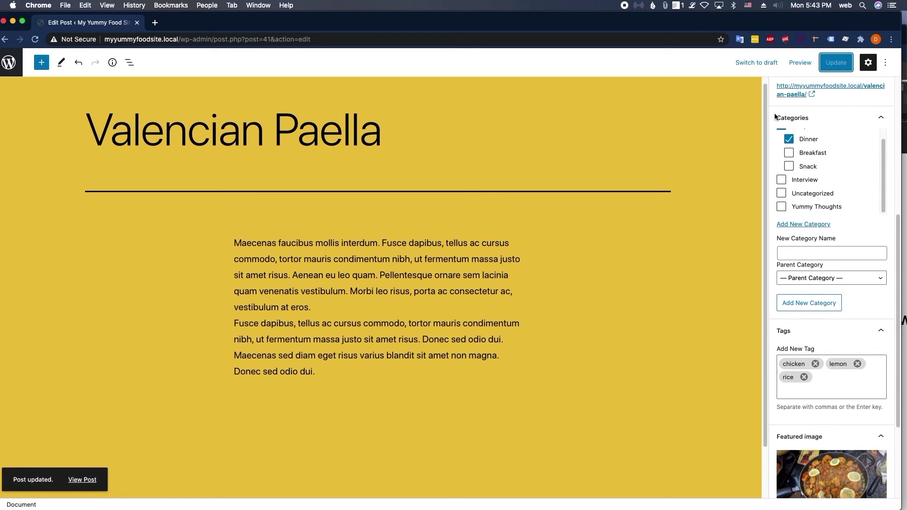
Step: View the published Valencian Paella post and examine the categories and tags listed below its text
{"action": "left_click", "coordinate": [790, 95]}
{"action": "scroll", "coordinate": [335, 202], "scroll_direction": "down", "scroll_amount": 12}
{"action": "scroll", "coordinate": [335, 200], "scroll_direction": "down", "scroll_amount": 2}
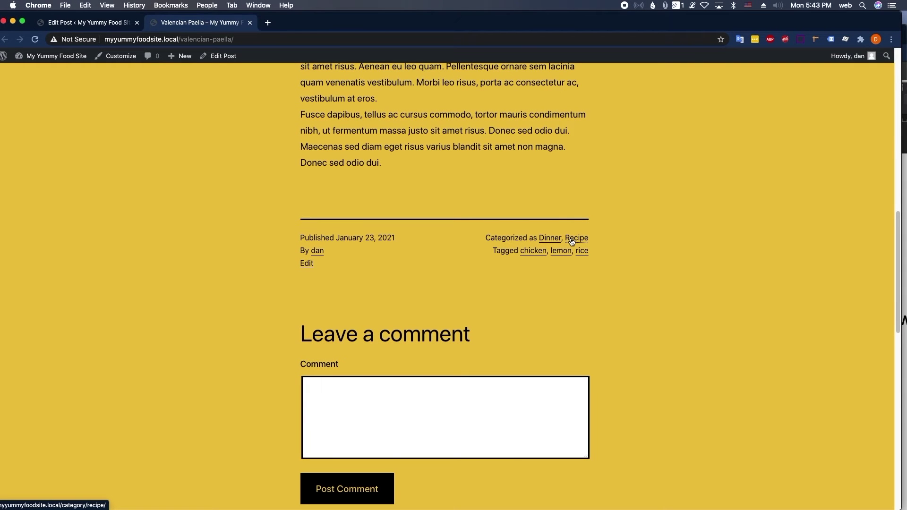
Step: Open the Recipe category archive from the post and look through the posts listed in it
{"action": "left_click", "coordinate": [572, 239]}
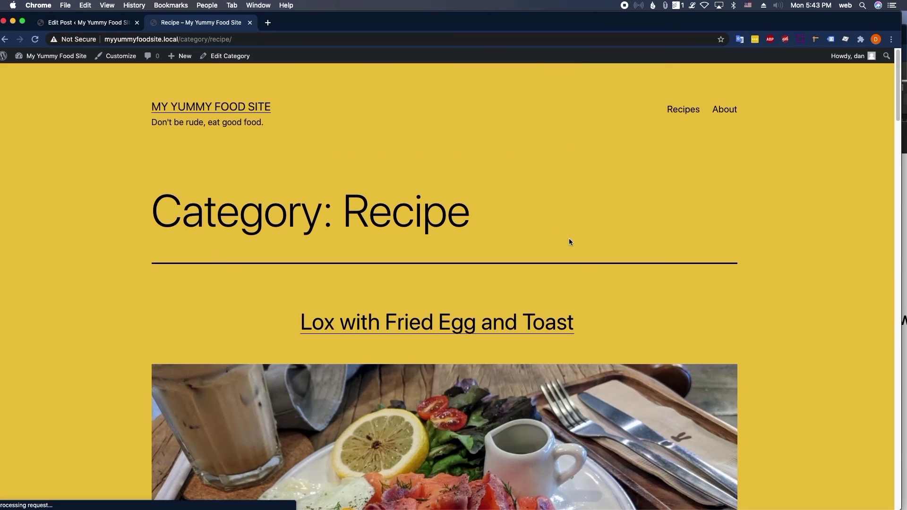
{"action": "scroll", "coordinate": [371, 245], "scroll_direction": "down", "scroll_amount": 5}
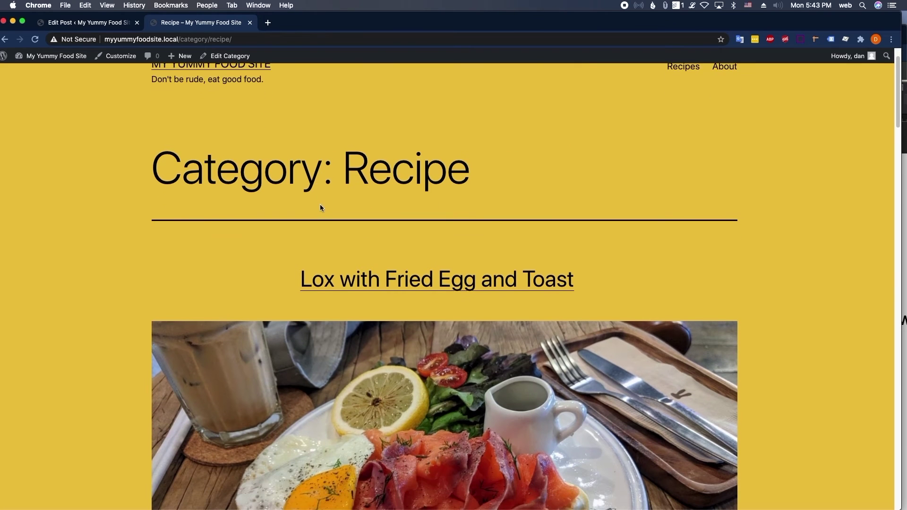
{"action": "scroll", "coordinate": [356, 203], "scroll_direction": "up", "scroll_amount": 1}
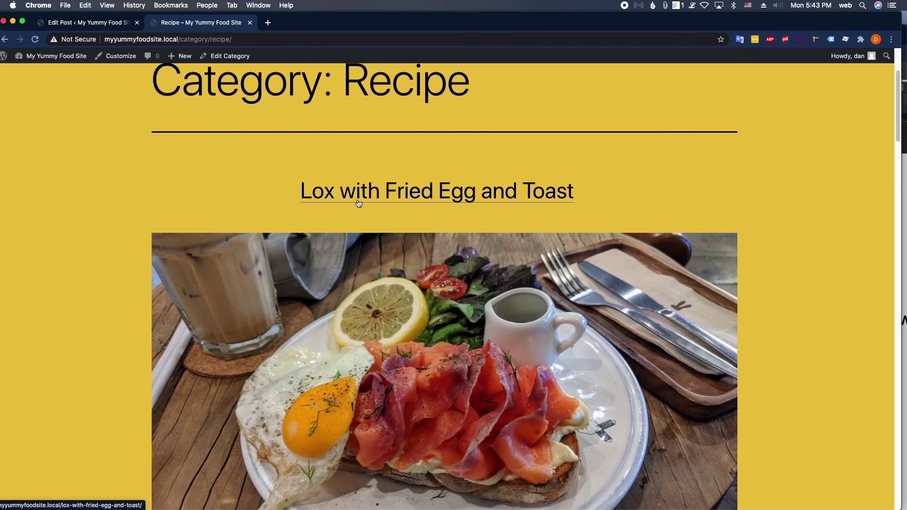
{"action": "scroll", "coordinate": [358, 203], "scroll_direction": "down", "scroll_amount": 2}
{"action": "scroll", "coordinate": [358, 203], "scroll_direction": "down", "scroll_amount": 3}
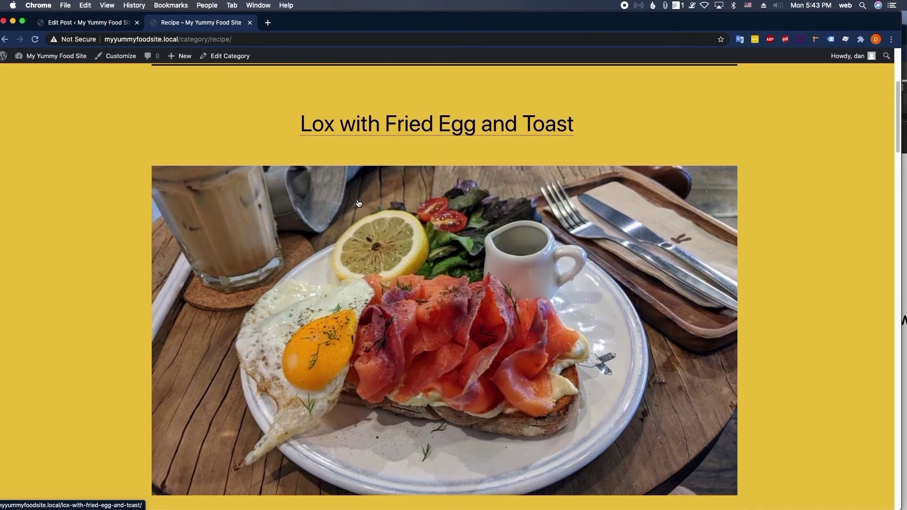
{"action": "scroll", "coordinate": [358, 203], "scroll_direction": "down", "scroll_amount": 20}
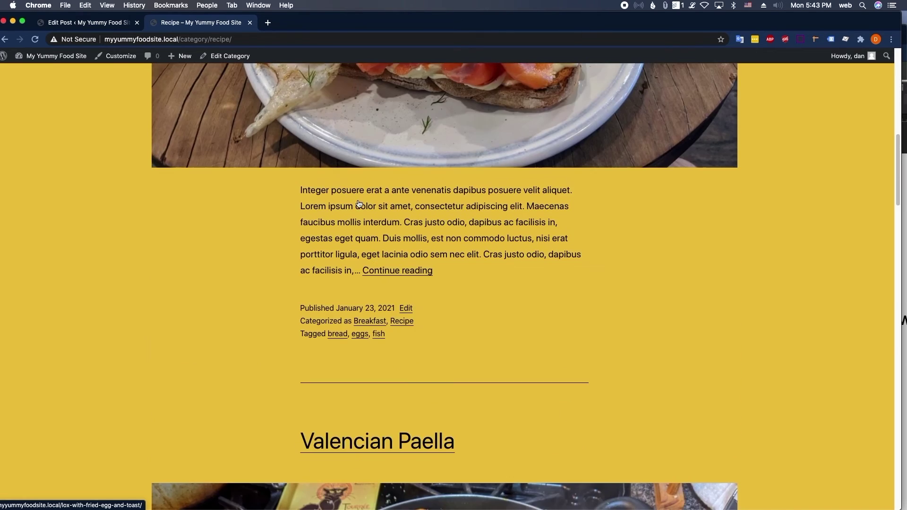
{"action": "scroll", "coordinate": [358, 203], "scroll_direction": "down", "scroll_amount": 16}
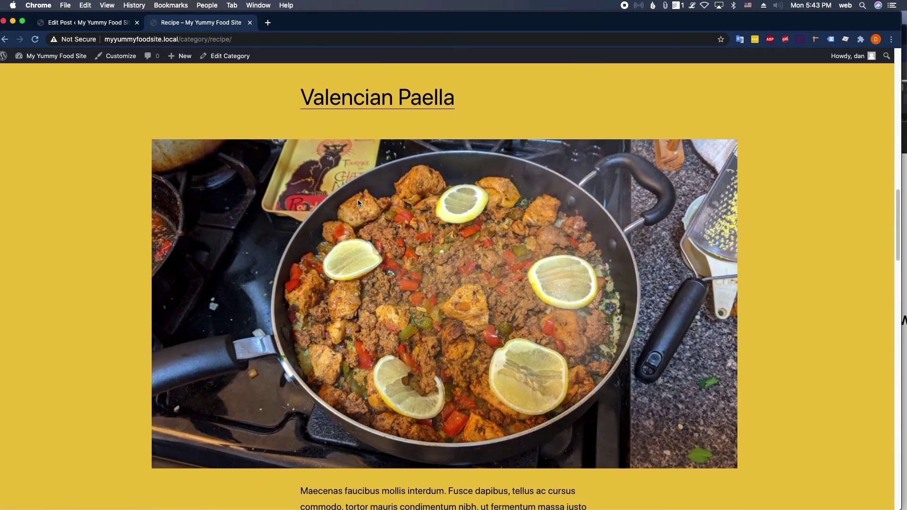
{"action": "scroll", "coordinate": [359, 205], "scroll_direction": "up", "scroll_amount": 16}
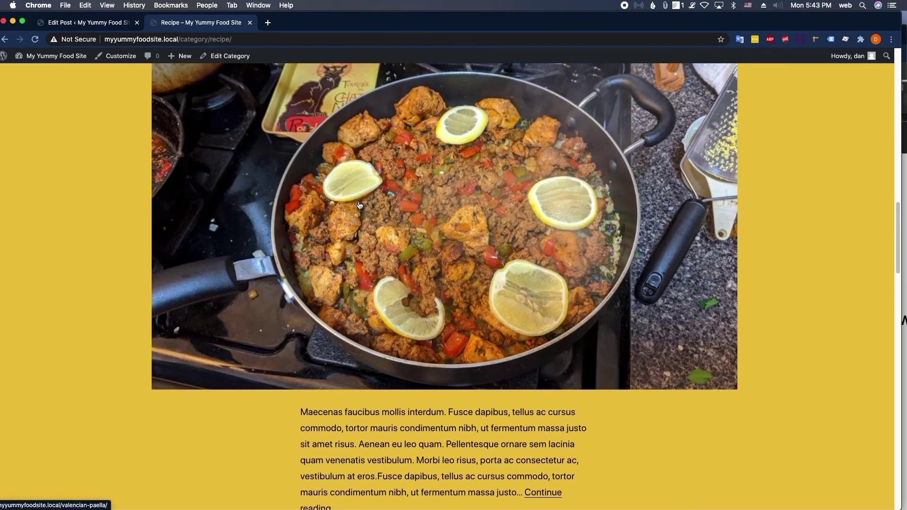
{"action": "scroll", "coordinate": [360, 209], "scroll_direction": "up", "scroll_amount": 10}
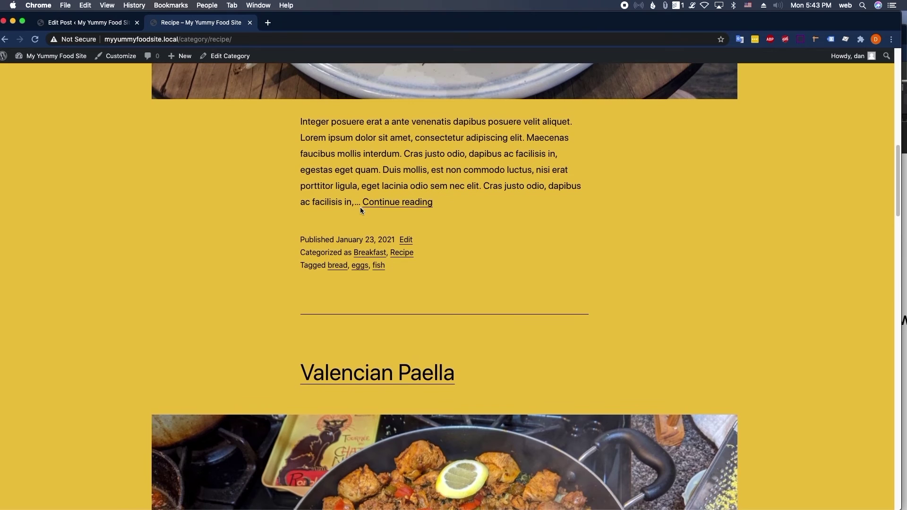
{"action": "scroll", "coordinate": [360, 208], "scroll_direction": "up", "scroll_amount": 18}
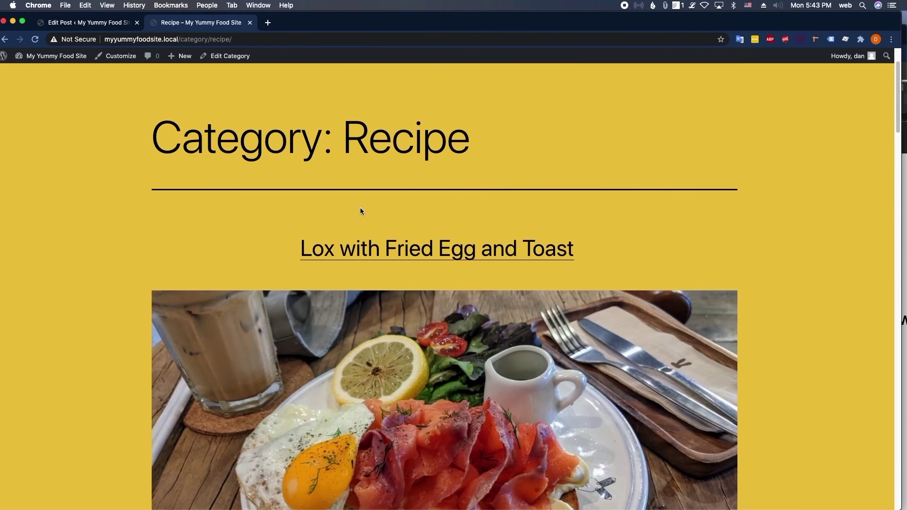
{"action": "scroll", "coordinate": [360, 208], "scroll_direction": "down", "scroll_amount": 8}
{"action": "scroll", "coordinate": [360, 210], "scroll_direction": "down", "scroll_amount": 8}
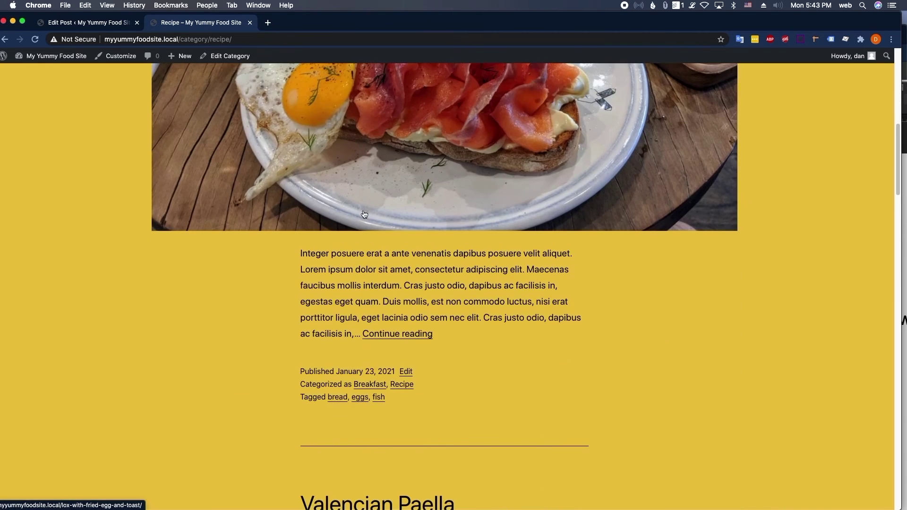
Step: Open the Breakfast category archive from the Lox with Fried Egg and Toast entry and check which posts it contains
{"action": "left_click", "coordinate": [376, 384]}
{"action": "scroll", "coordinate": [358, 315], "scroll_direction": "down", "scroll_amount": 1}
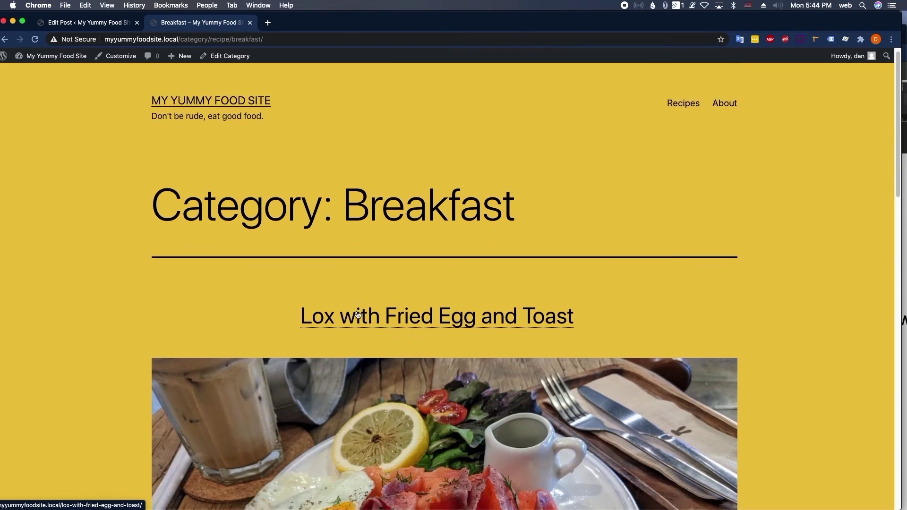
{"action": "scroll", "coordinate": [358, 315], "scroll_direction": "down", "scroll_amount": 20}
{"action": "scroll", "coordinate": [353, 303], "scroll_direction": "up", "scroll_amount": 20}
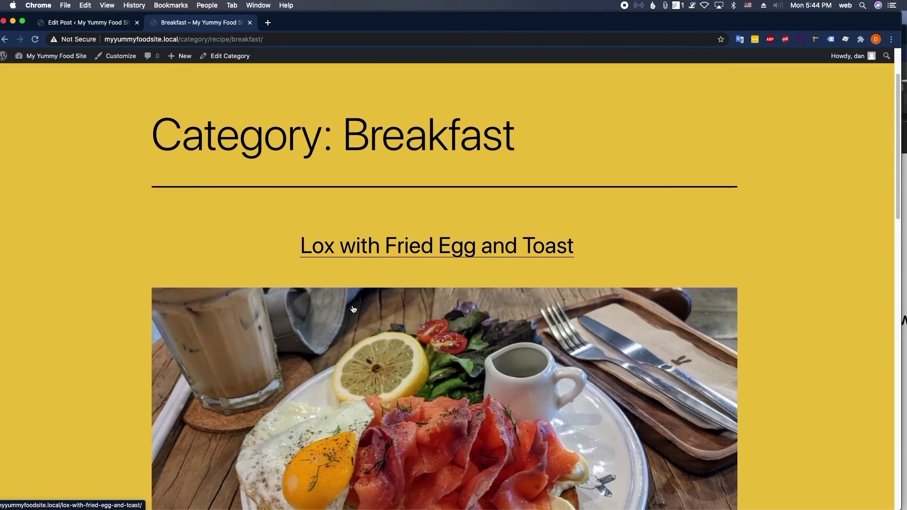
{"action": "scroll", "coordinate": [354, 310], "scroll_direction": "down", "scroll_amount": 3}
{"action": "scroll", "coordinate": [349, 305], "scroll_direction": "down", "scroll_amount": 2}
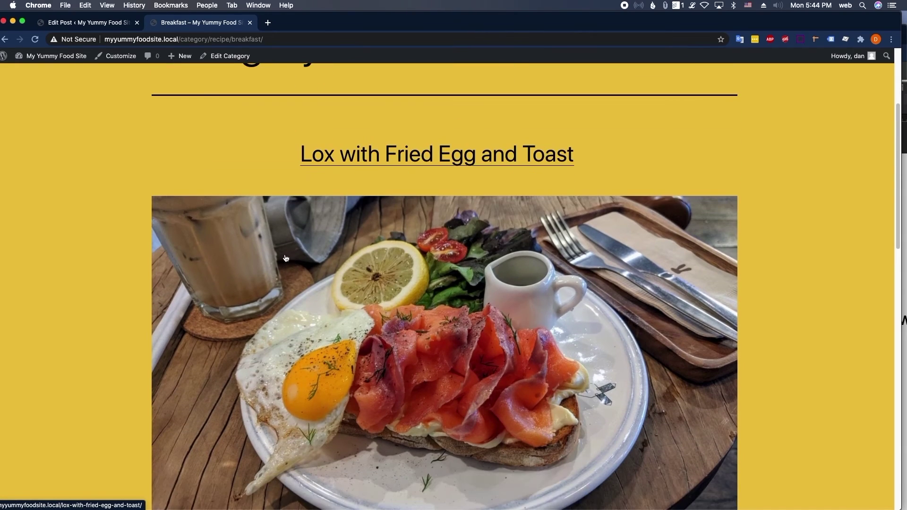
{"action": "scroll", "coordinate": [260, 246], "scroll_direction": "up", "scroll_amount": 9}
Step: Go back to the site's dashboard and open the list of all posts
{"action": "left_click", "coordinate": [47, 56]}
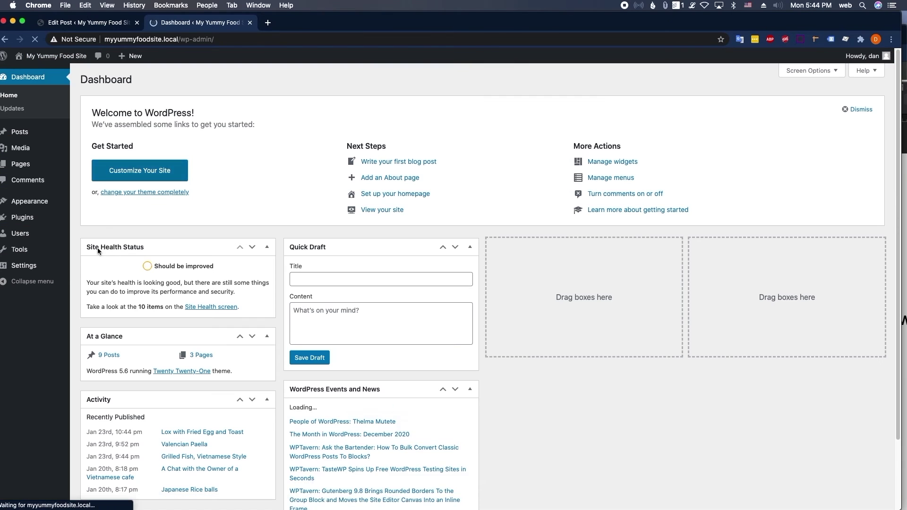
{"action": "mouse_move", "coordinate": [30, 207]}
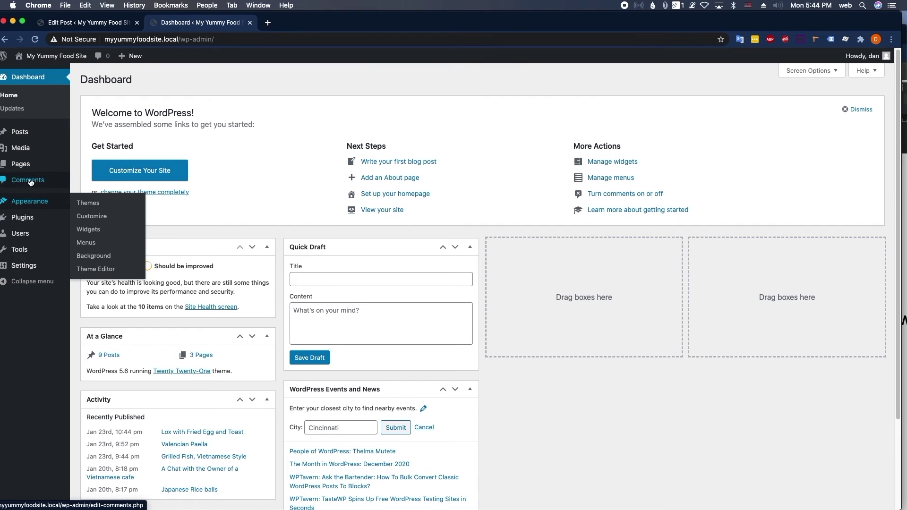
{"action": "left_click", "coordinate": [89, 133]}
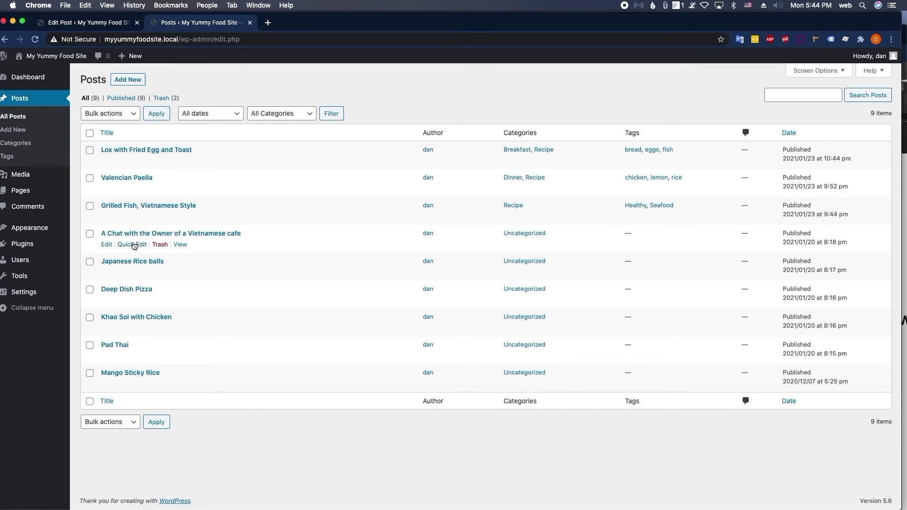
Step: Open the post A Chat with the Owner of a Vietnamese cafe for editing and assign it to Interview instead of Uncategorized
{"action": "left_click", "coordinate": [105, 247]}
{"action": "scroll", "coordinate": [186, 247], "scroll_direction": "down", "scroll_amount": 1}
{"action": "scroll", "coordinate": [324, 252], "scroll_direction": "down", "scroll_amount": 2}
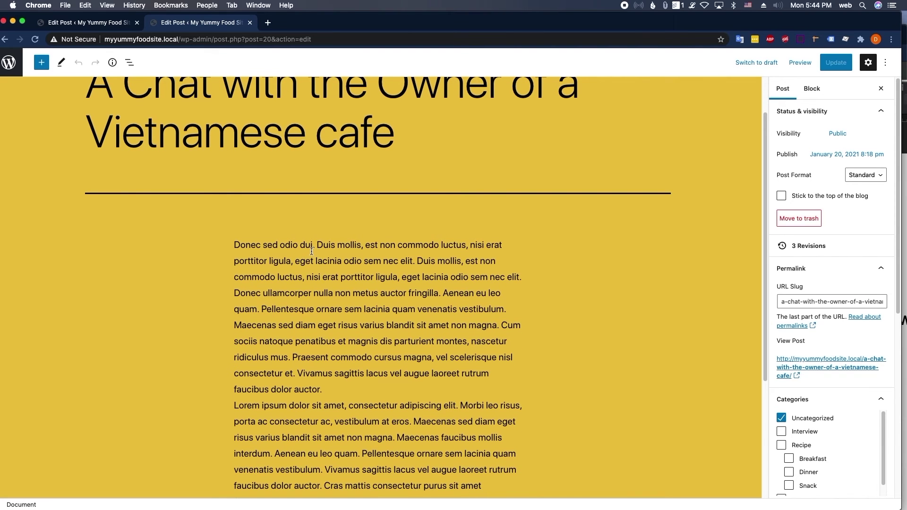
{"action": "scroll", "coordinate": [312, 251], "scroll_direction": "down", "scroll_amount": 1}
{"action": "scroll", "coordinate": [855, 327], "scroll_direction": "down", "scroll_amount": 4}
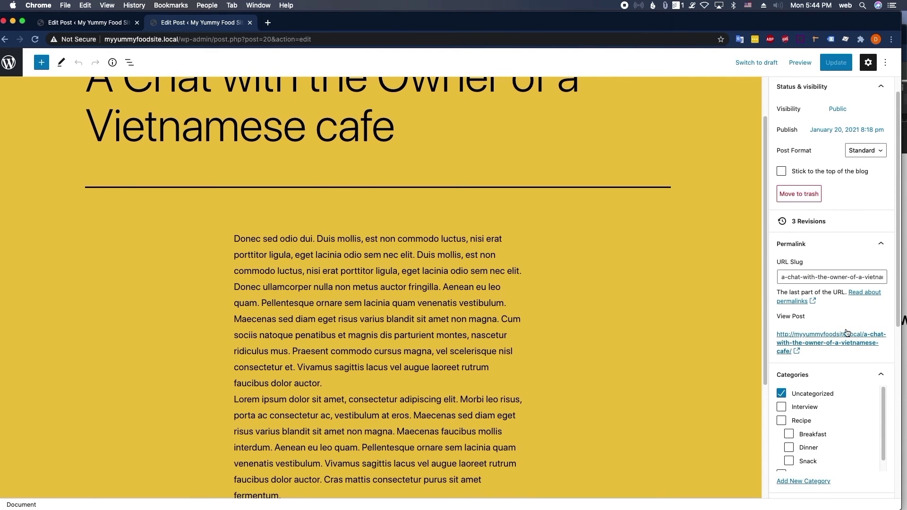
{"action": "scroll", "coordinate": [814, 329], "scroll_direction": "up", "scroll_amount": 1}
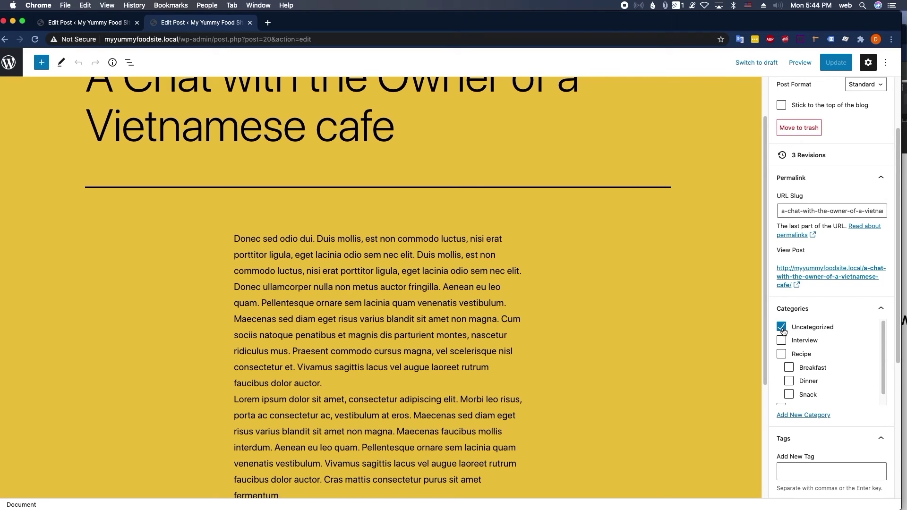
{"action": "left_click", "coordinate": [783, 331]}
{"action": "left_click", "coordinate": [783, 331]}
{"action": "left_click", "coordinate": [782, 342]}
{"action": "scroll", "coordinate": [784, 340], "scroll_direction": "down", "scroll_amount": 2}
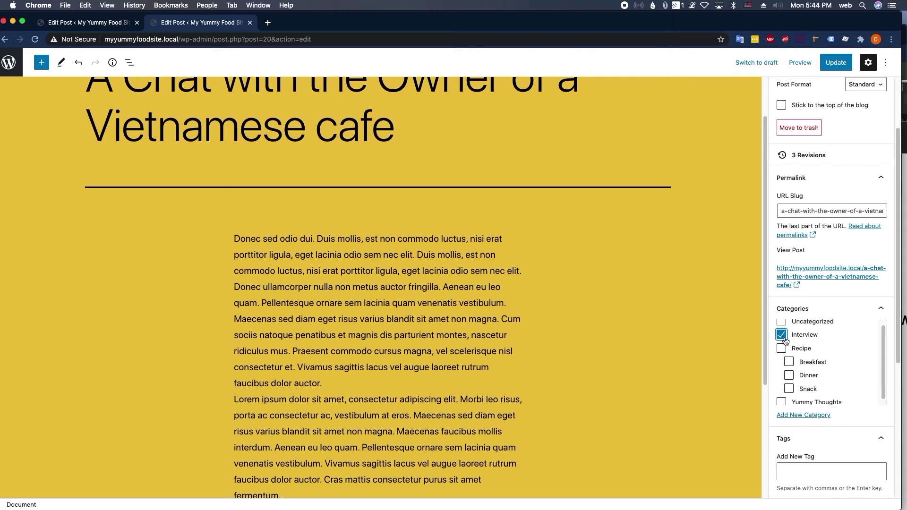
{"action": "scroll", "coordinate": [785, 337], "scroll_direction": "up", "scroll_amount": 2}
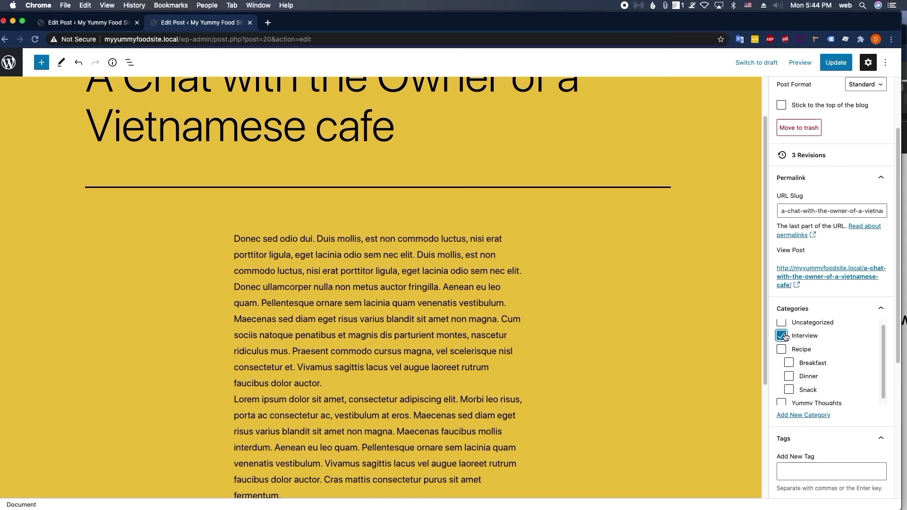
Step: Add the tag Vietnamese to the cafe owner interview post and update the post
{"action": "scroll", "coordinate": [785, 343], "scroll_direction": "up", "scroll_amount": 1}
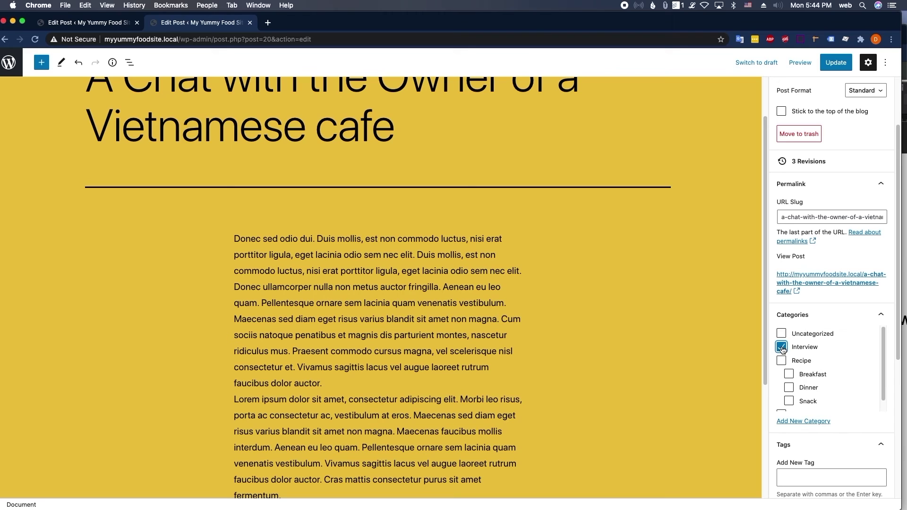
{"action": "left_click", "coordinate": [816, 473]}
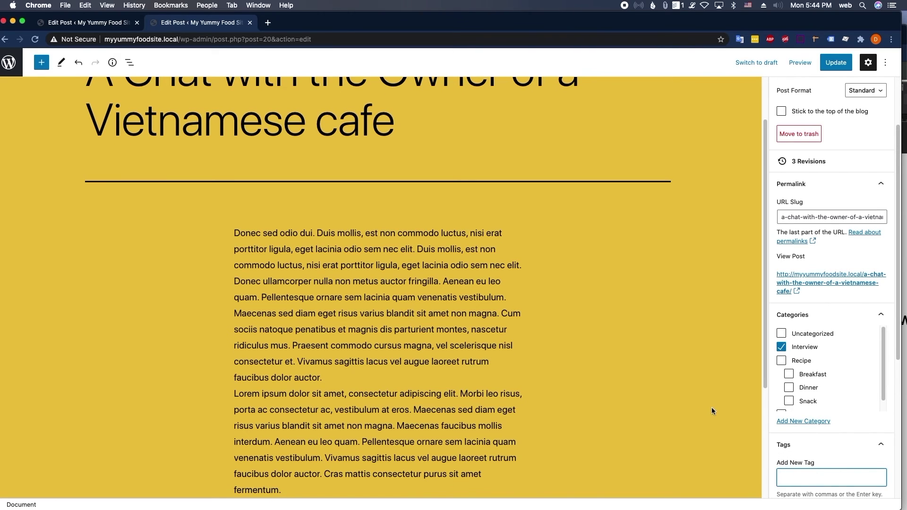
{"action": "type", "text": "V"}
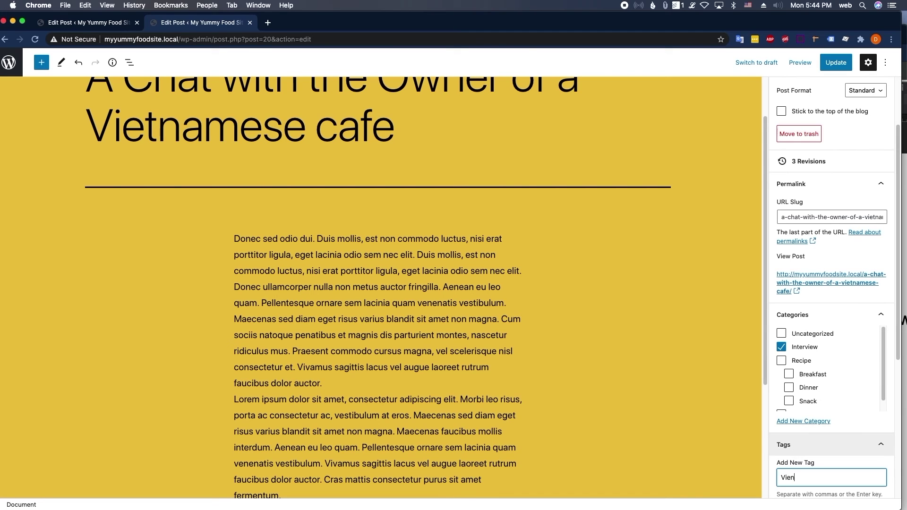
{"action": "type", "text": "ietnamese"}
{"action": "key", "text": "Return"}
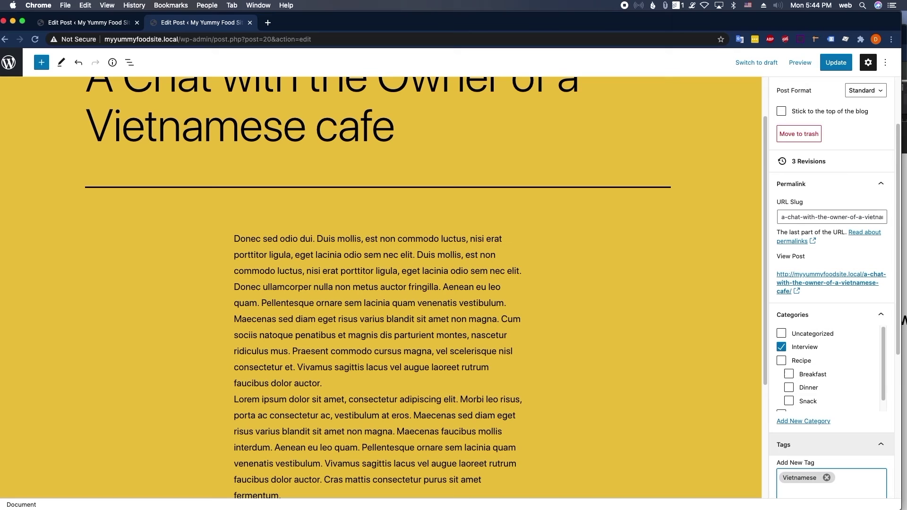
{"action": "scroll", "coordinate": [811, 431], "scroll_direction": "down", "scroll_amount": 4}
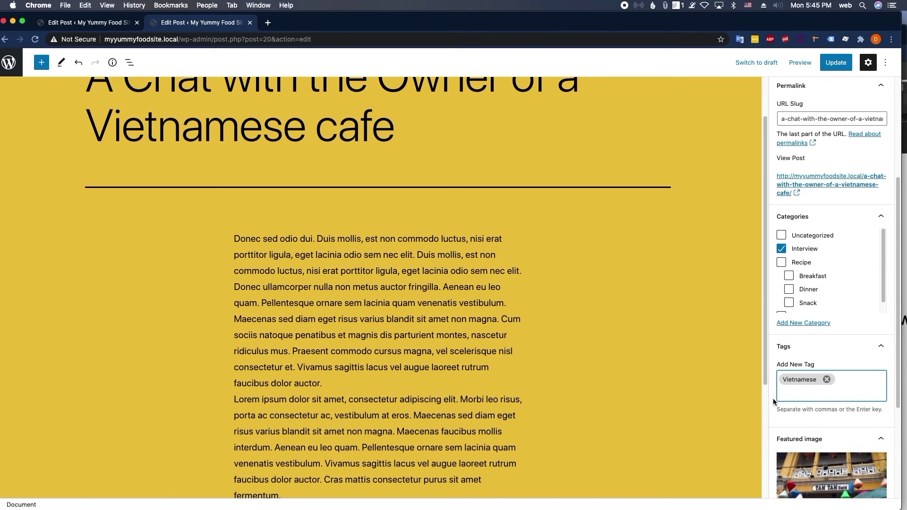
{"action": "scroll", "coordinate": [781, 399], "scroll_direction": "down", "scroll_amount": 1}
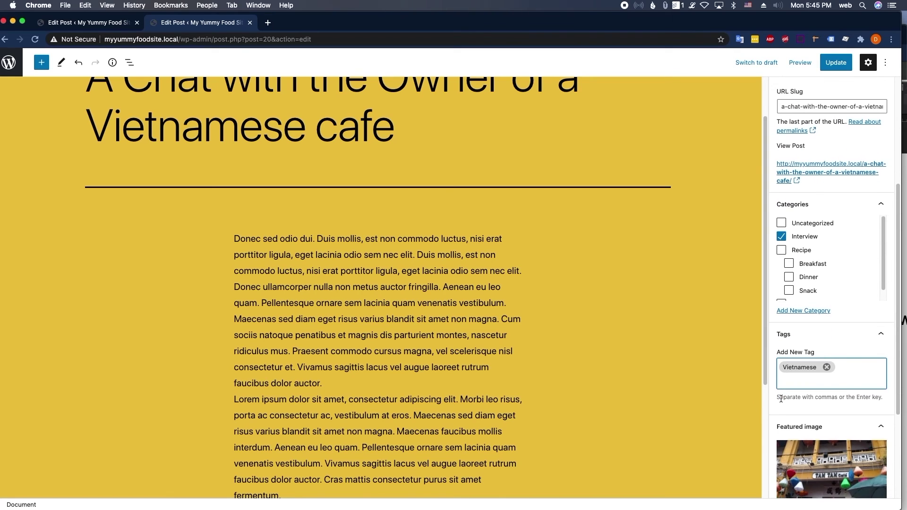
{"action": "scroll", "coordinate": [783, 399], "scroll_direction": "up", "scroll_amount": 8}
{"action": "left_click", "coordinate": [836, 63]}
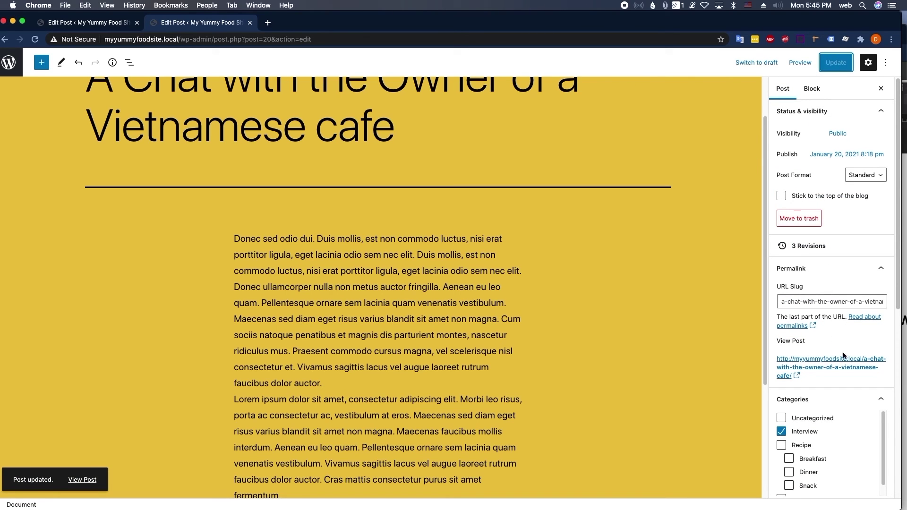
Step: View the published interview post on the site and check the category and tag shown below its text
{"action": "left_click", "coordinate": [828, 367]}
{"action": "scroll", "coordinate": [332, 190], "scroll_direction": "down", "scroll_amount": 5}
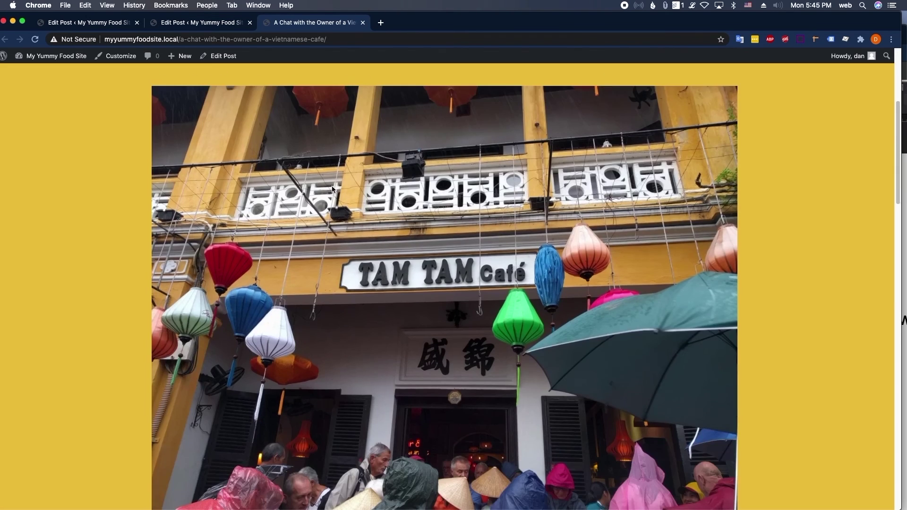
{"action": "scroll", "coordinate": [332, 189], "scroll_direction": "down", "scroll_amount": 10}
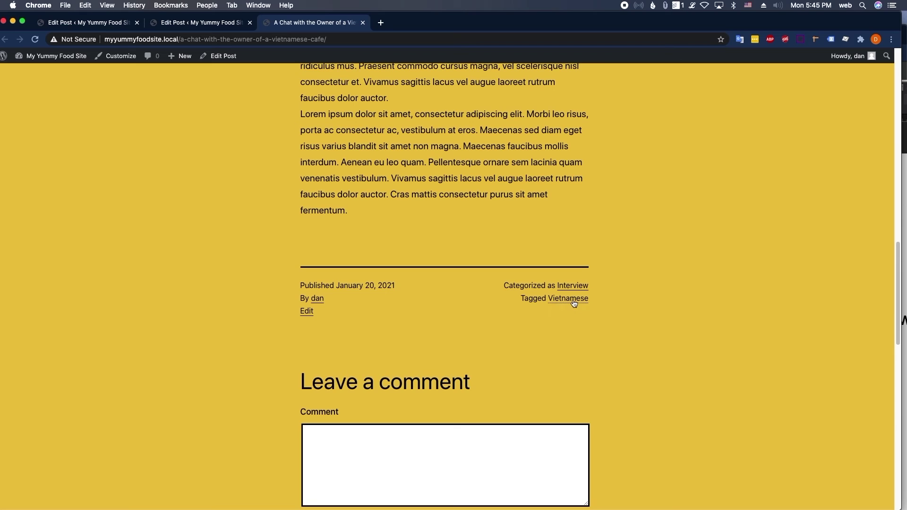
{"action": "scroll", "coordinate": [327, 240], "scroll_direction": "up", "scroll_amount": 15}
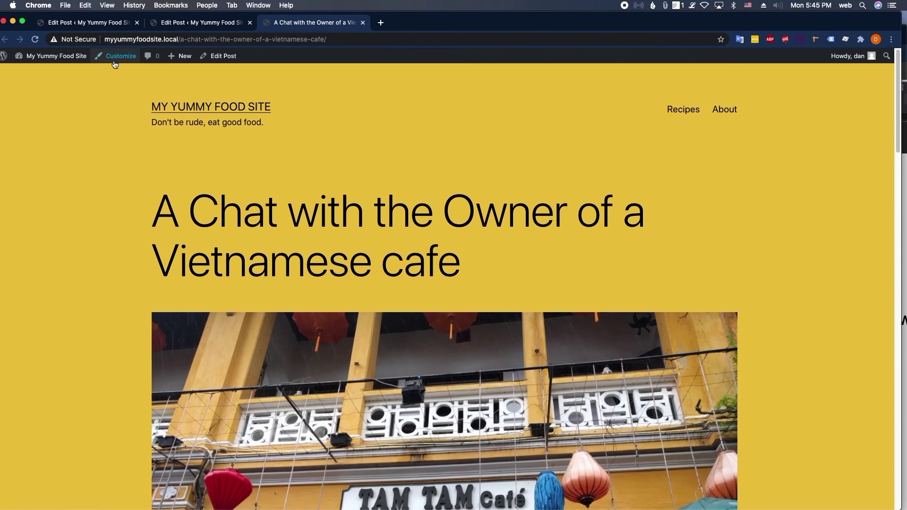
Step: Open the site's home page and look through the posts down to the category and tag lists in the footer
{"action": "left_click", "coordinate": [216, 111]}
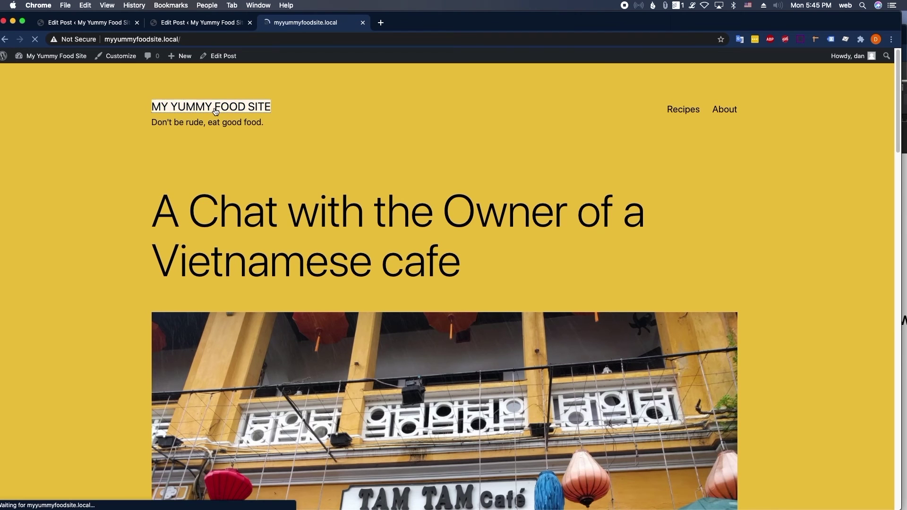
{"action": "scroll", "coordinate": [263, 201], "scroll_direction": "down", "scroll_amount": 15}
{"action": "scroll", "coordinate": [263, 208], "scroll_direction": "down", "scroll_amount": 20}
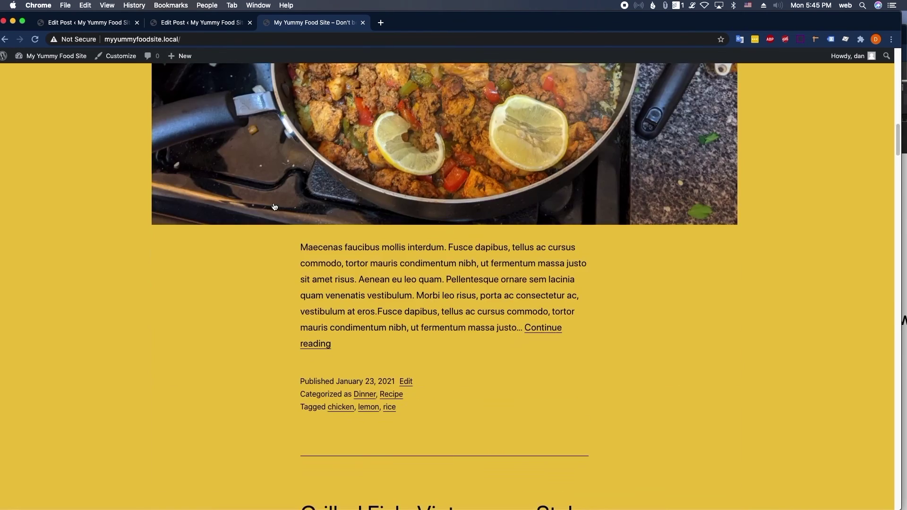
{"action": "scroll", "coordinate": [379, 271], "scroll_direction": "down", "scroll_amount": 20}
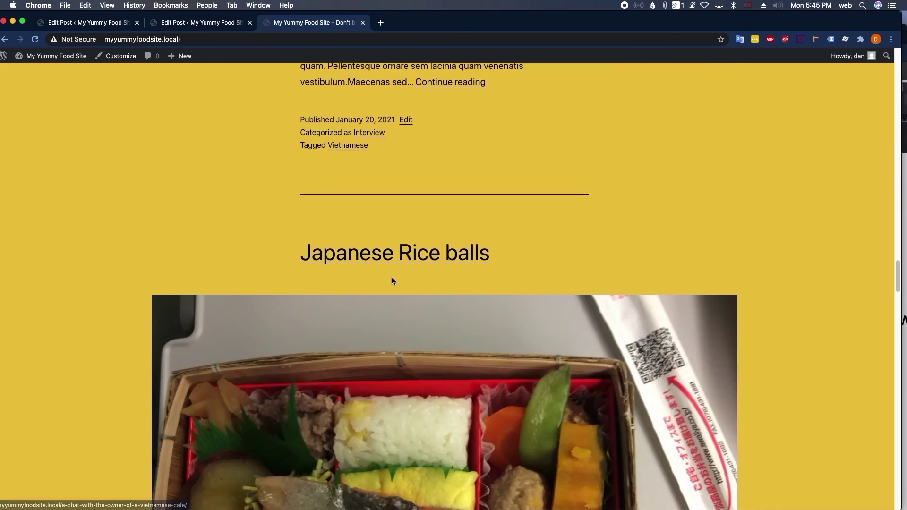
{"action": "scroll", "coordinate": [392, 274], "scroll_direction": "down", "scroll_amount": 10}
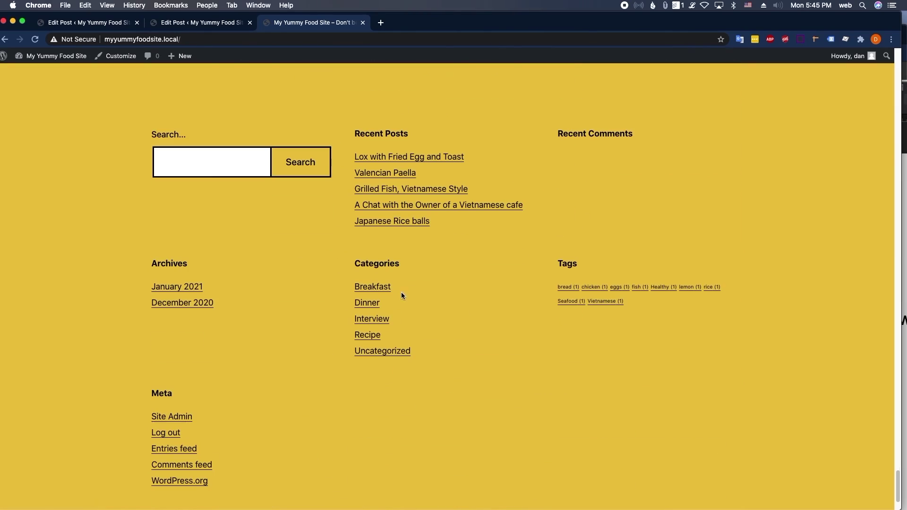
{"action": "scroll", "coordinate": [401, 264], "scroll_direction": "down", "scroll_amount": 1}
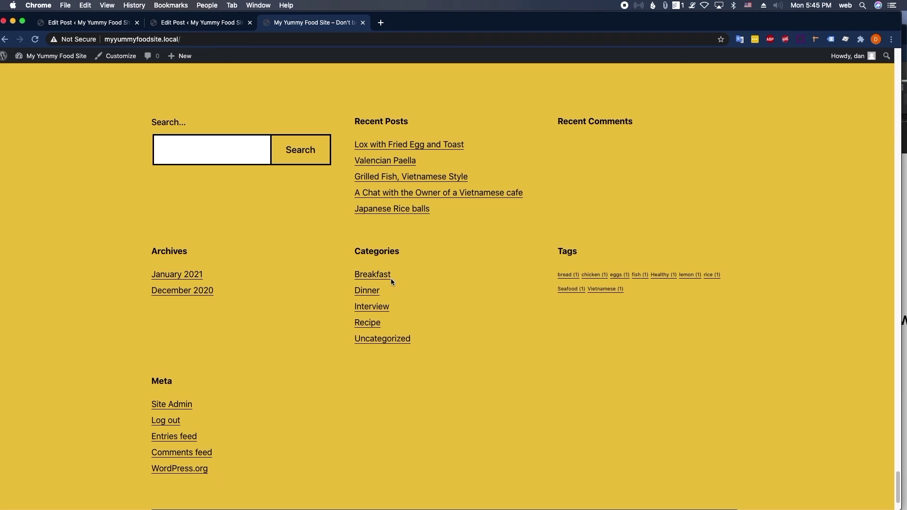
{"action": "scroll", "coordinate": [391, 280], "scroll_direction": "down", "scroll_amount": 1}
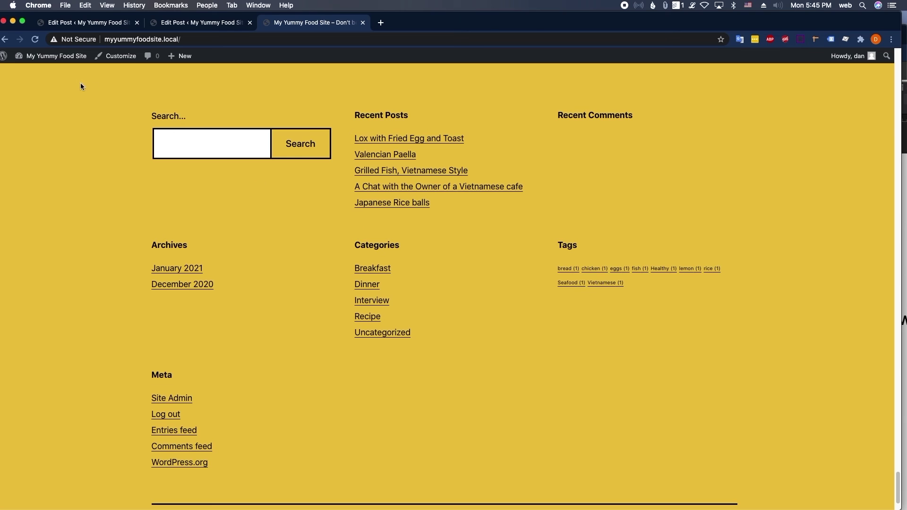
Step: Return to the site's dashboard and open the management page for post categories
{"action": "mouse_move", "coordinate": [54, 56]}
{"action": "left_click", "coordinate": [29, 69]}
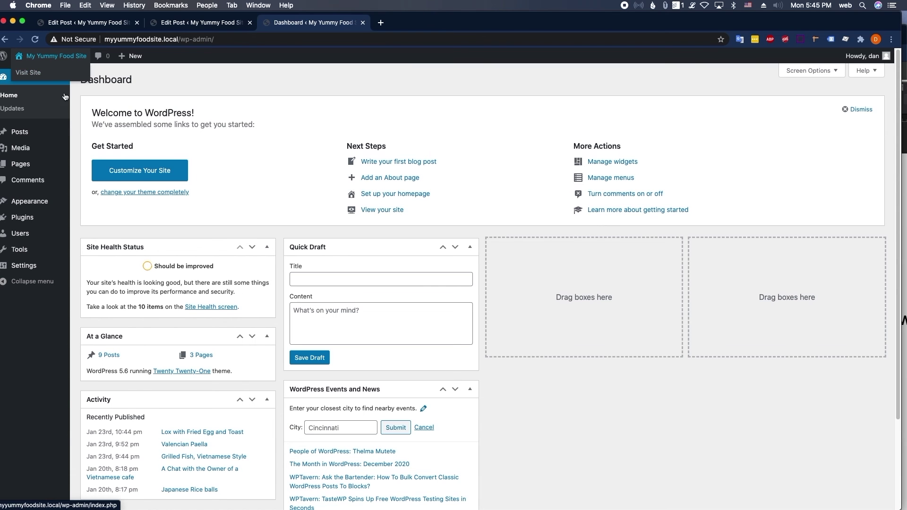
{"action": "mouse_move", "coordinate": [37, 131]}
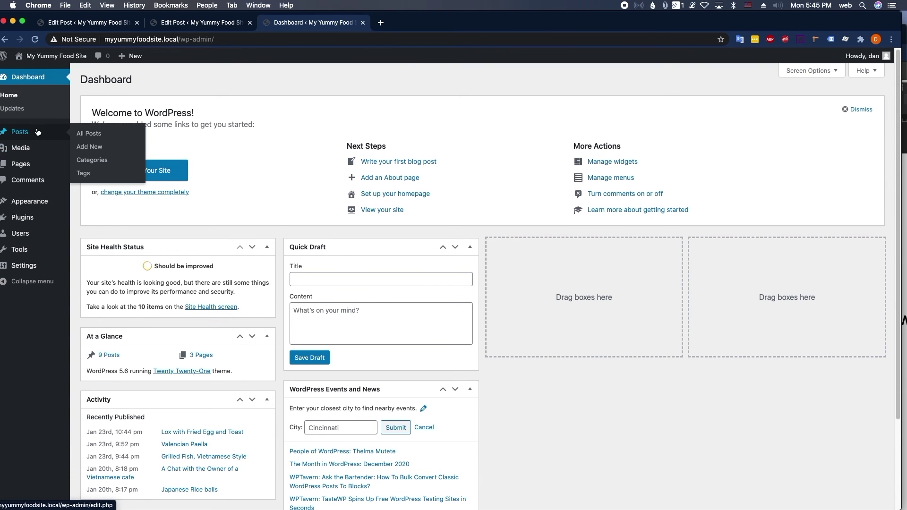
{"action": "left_click", "coordinate": [112, 163]}
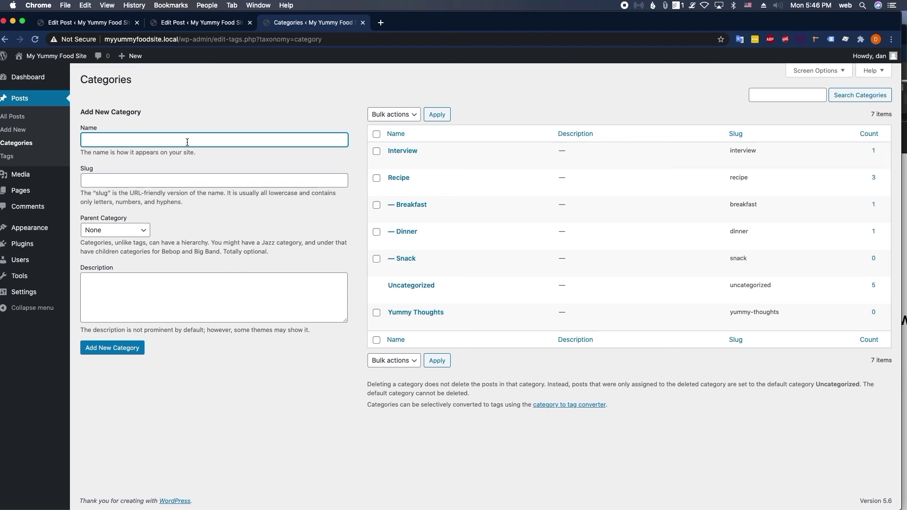
Step: Add a new category named Sweet with the slug sweet and Breakfast as its parent category
{"action": "type", "text": "Sweet"}
{"action": "left_click", "coordinate": [157, 177]}
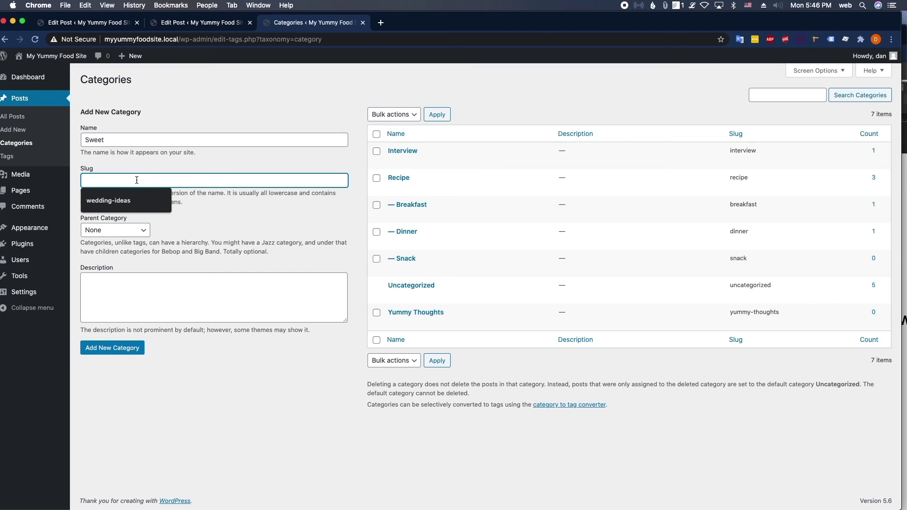
{"action": "type", "text": "sweet"}
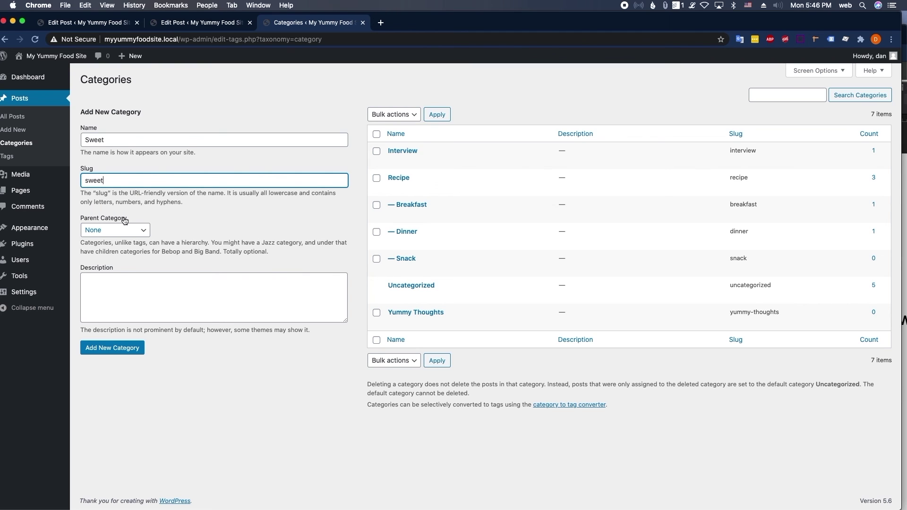
{"action": "left_click", "coordinate": [124, 235]}
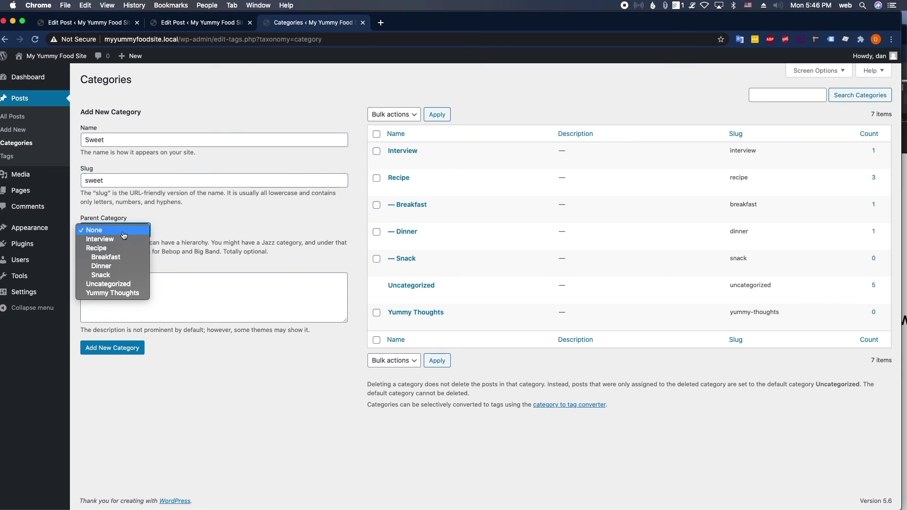
{"action": "left_click", "coordinate": [135, 258]}
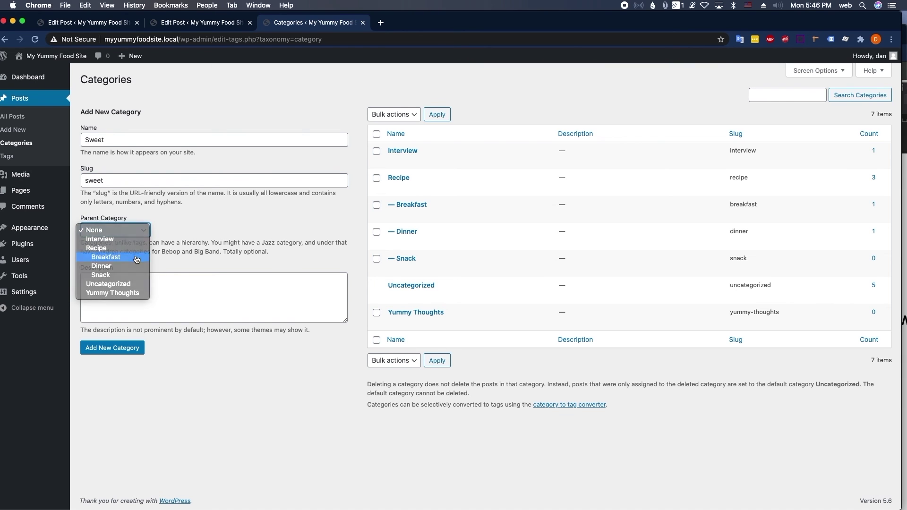
{"action": "left_click", "coordinate": [132, 353]}
{"action": "mouse_move", "coordinate": [415, 241]}
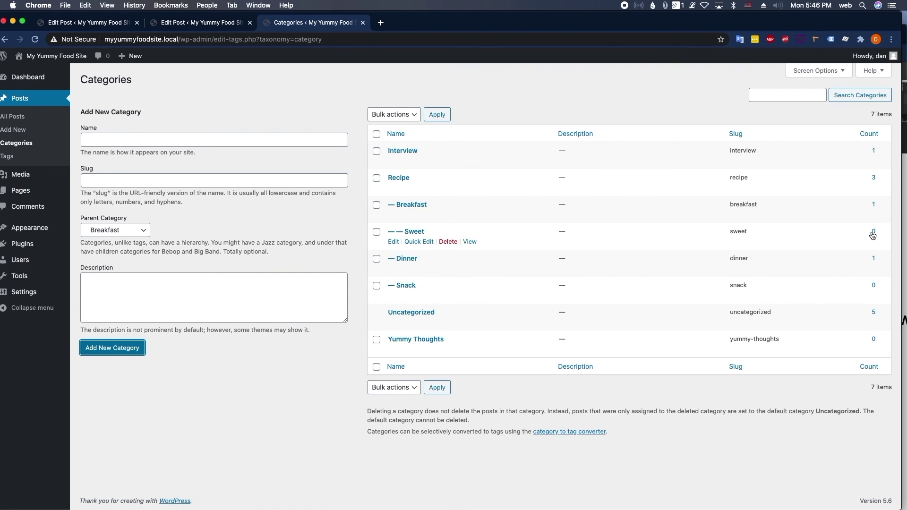
Step: Open the management page for the blog's post tags
{"action": "left_click", "coordinate": [8, 160]}
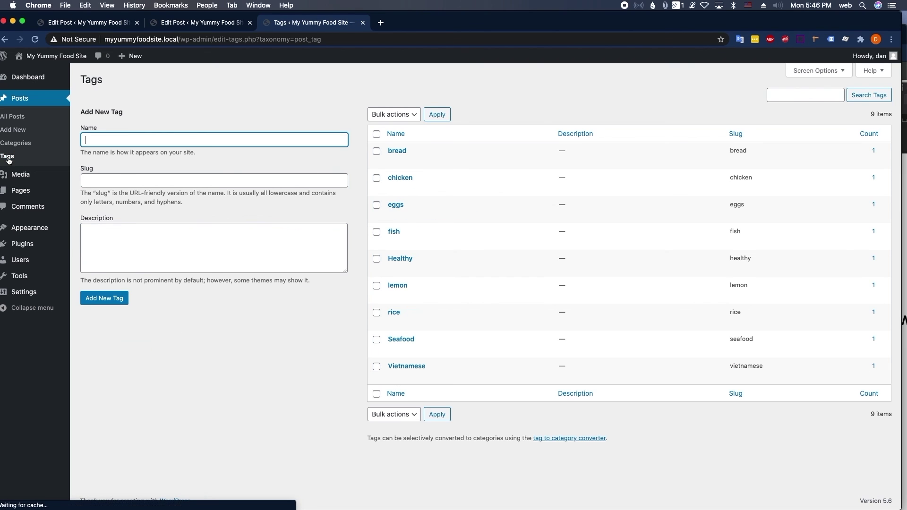